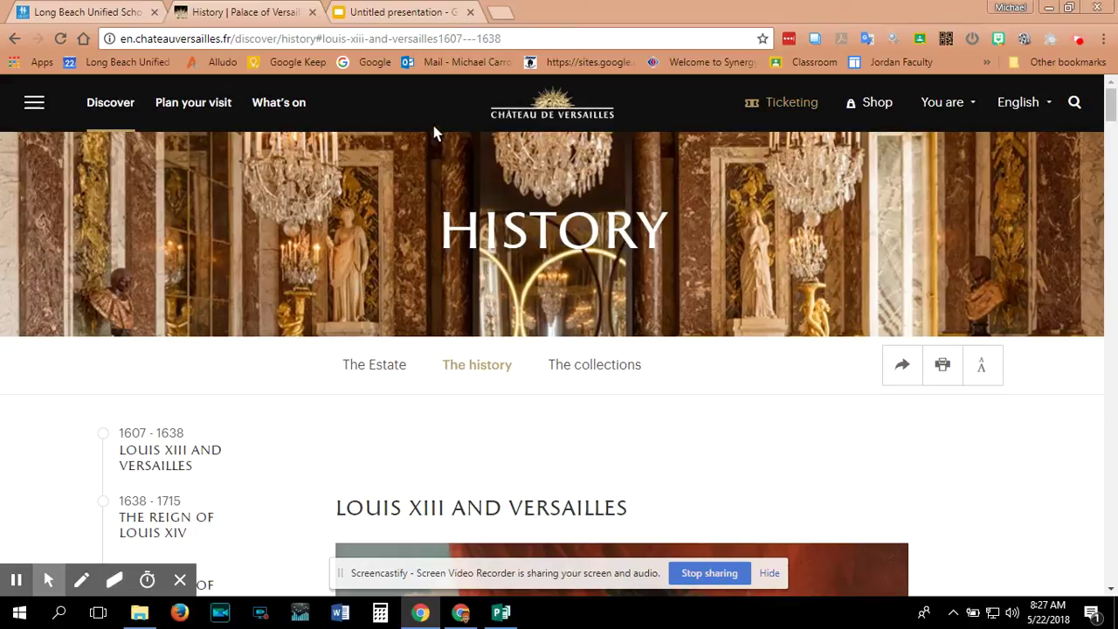
Step: Switch from the Versailles history page to the blank Untitled presentation tab in Chrome
click(400, 16)
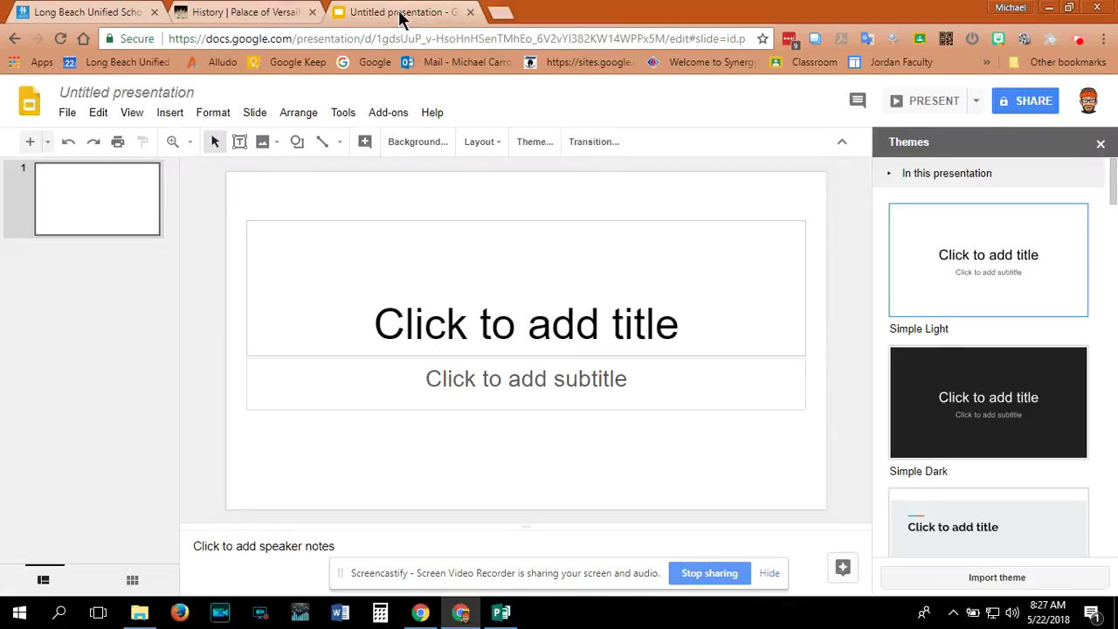
Step: Change the presentation title to 'Hyperlink Tutorial'
click(194, 94)
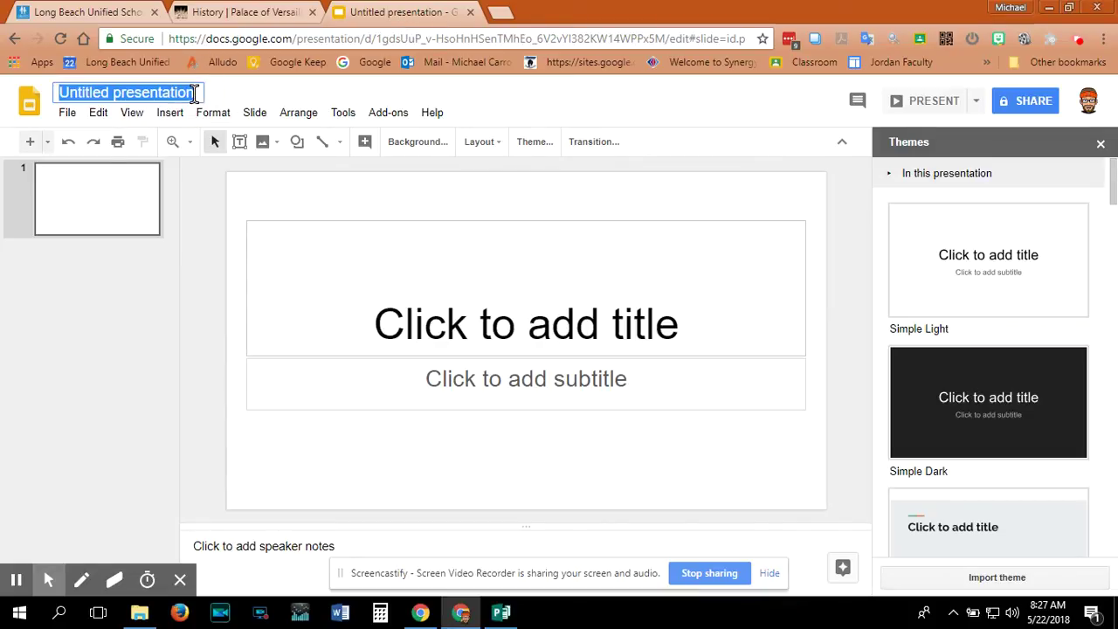
text(Hu)
key(BackSpace)
text(yperlink )
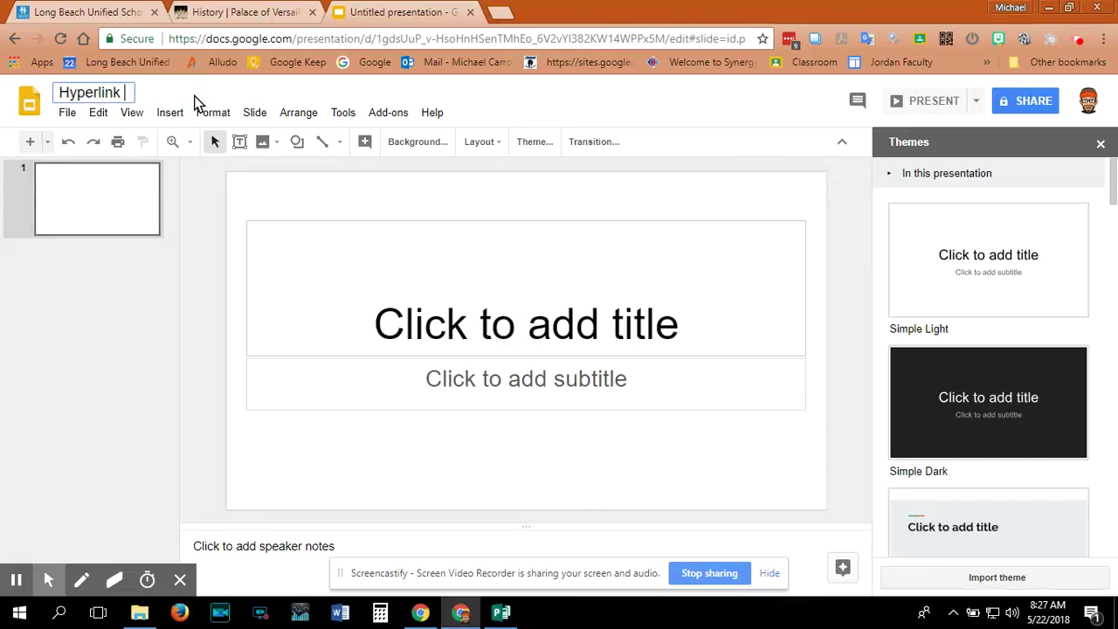
text(Tutorial)
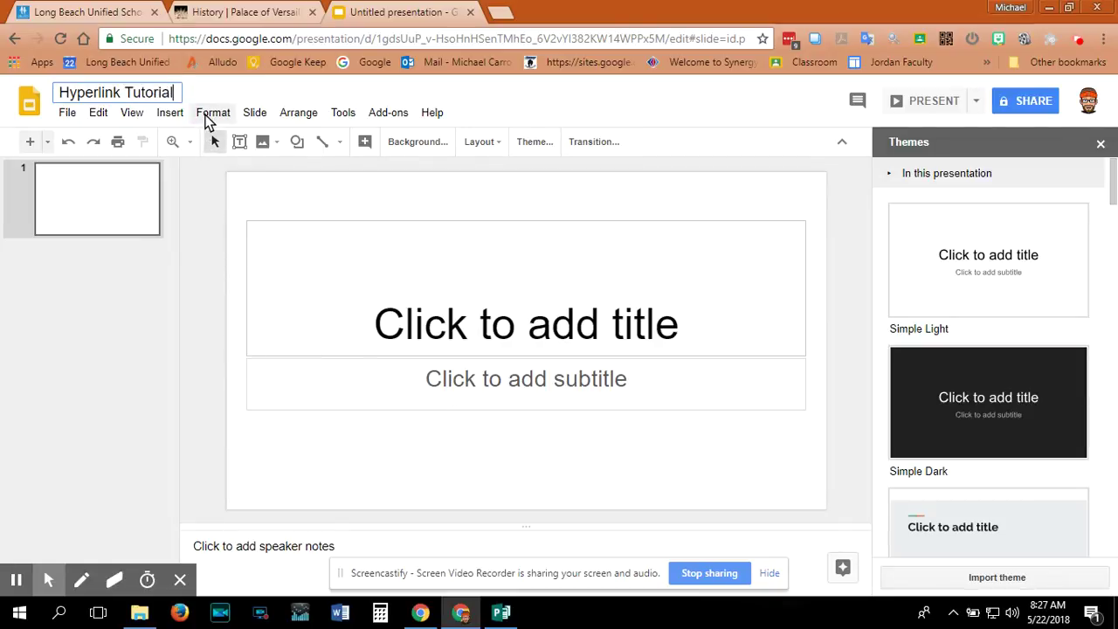
click(212, 114)
click(389, 112)
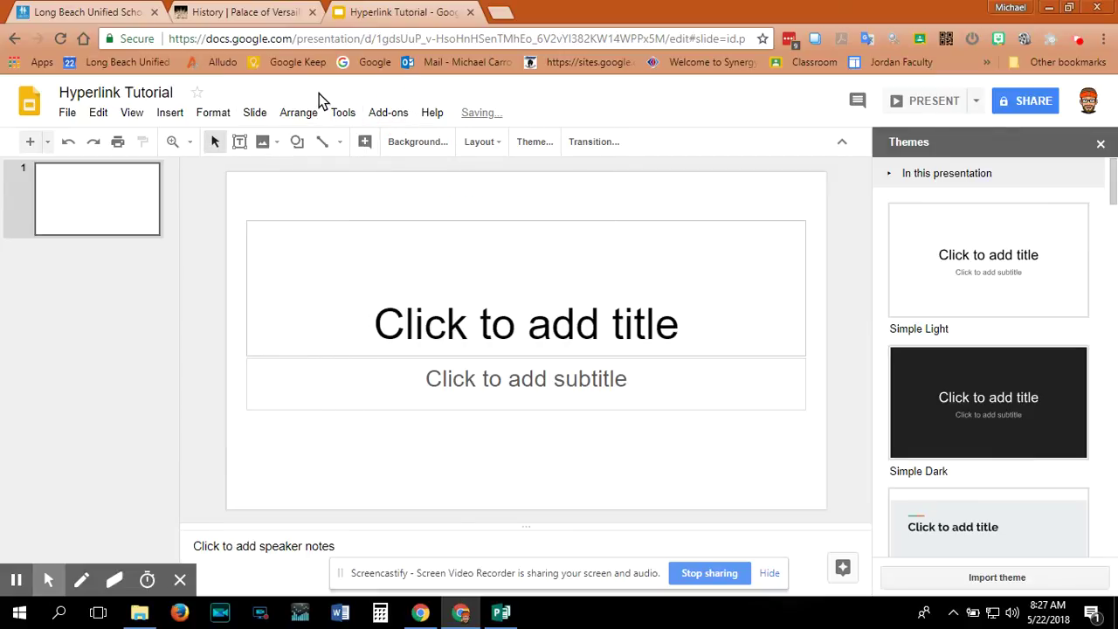
Step: Apply the Blank layout to the slide, then go back to the Versailles history tab
click(482, 141)
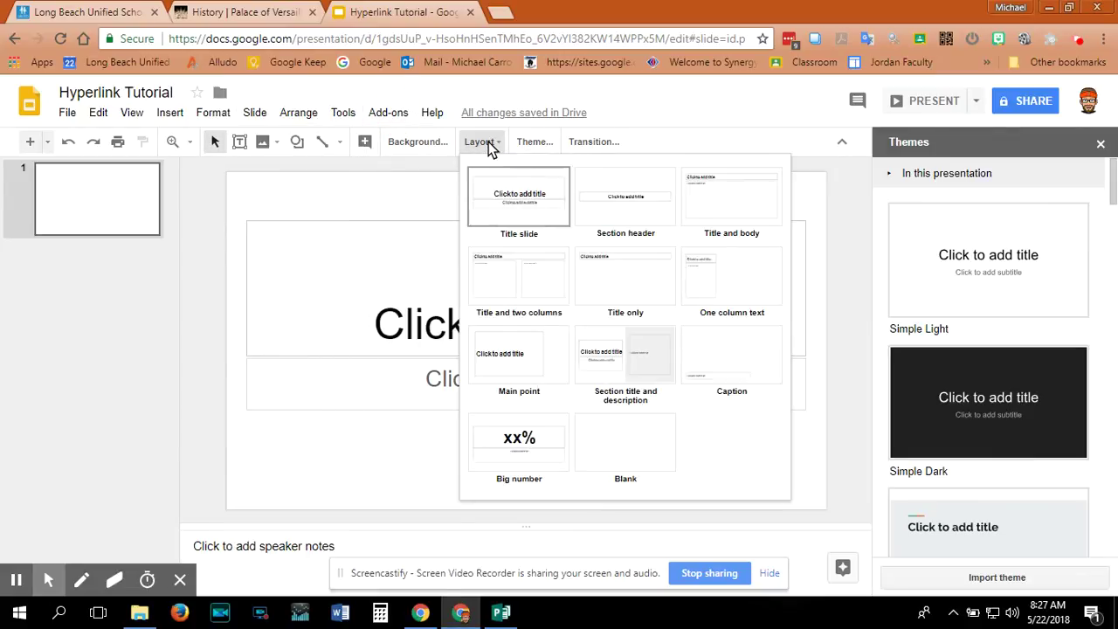
click(648, 457)
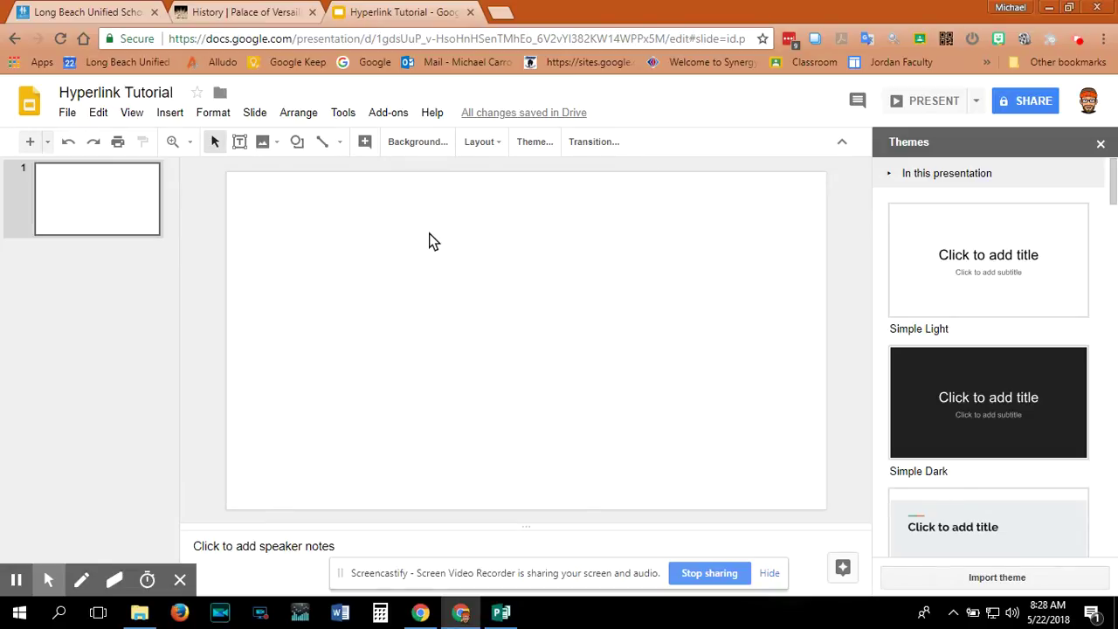
click(255, 12)
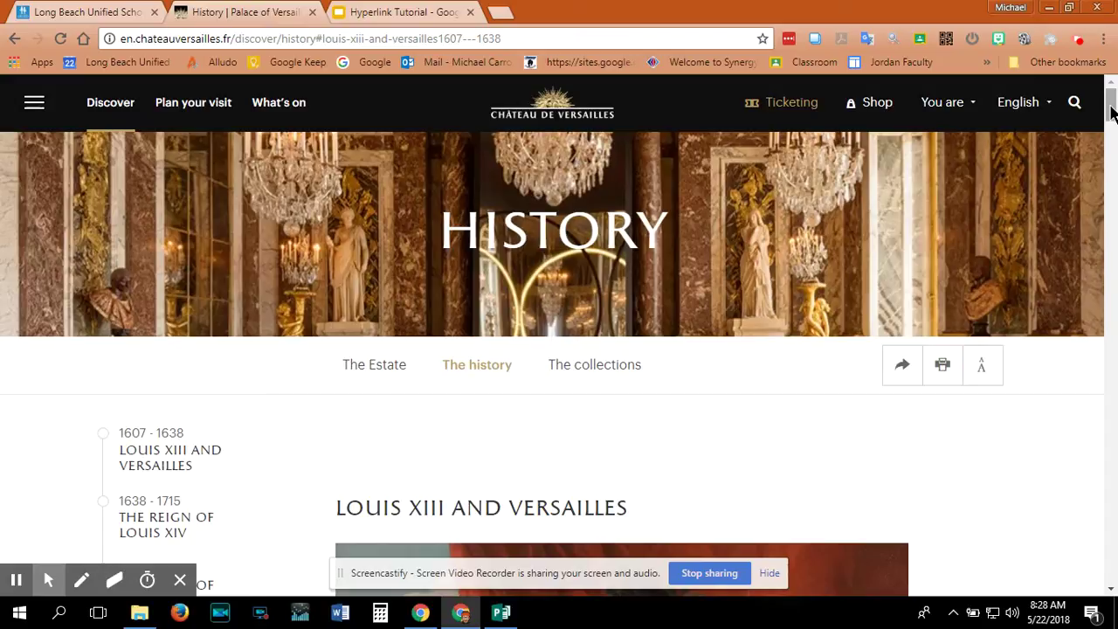
Step: Scroll the Versailles history page down until the Louis XIV portrait is visible
drag(1111, 113, 1112, 197)
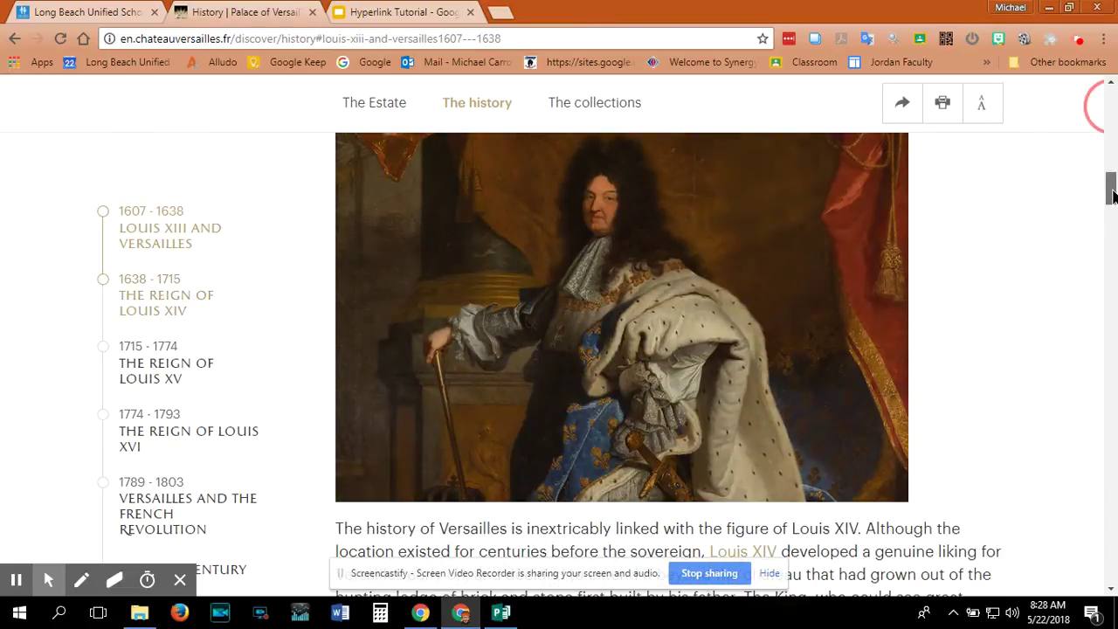
Step: Save the Louis XIV portrait image as lxiv.jpg in the Pictures folder
right_click(507, 310)
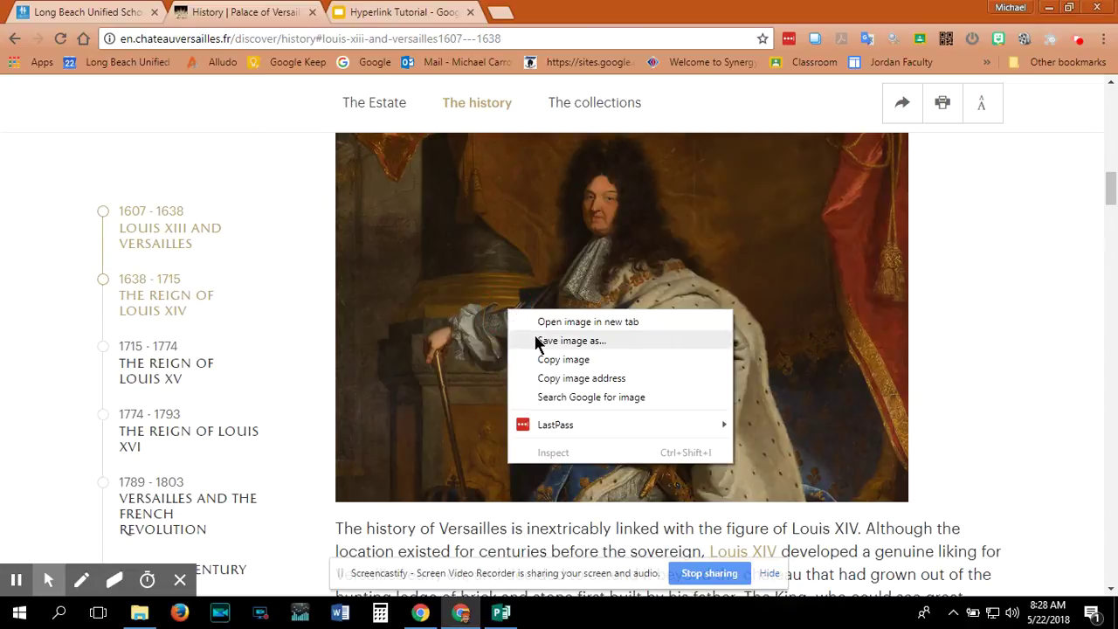
click(570, 341)
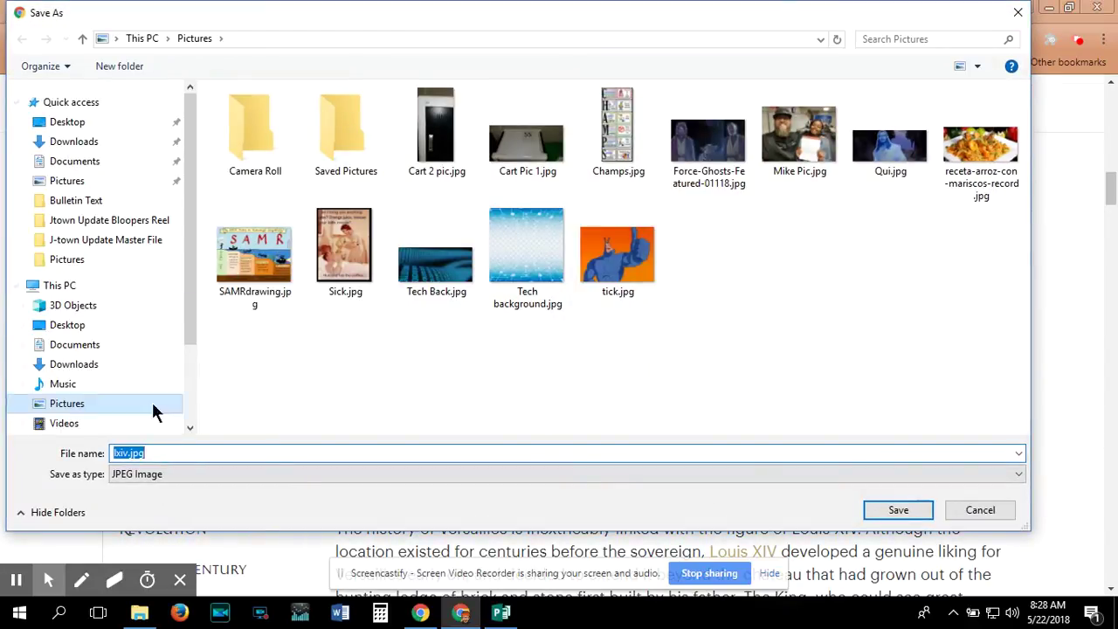
click(895, 514)
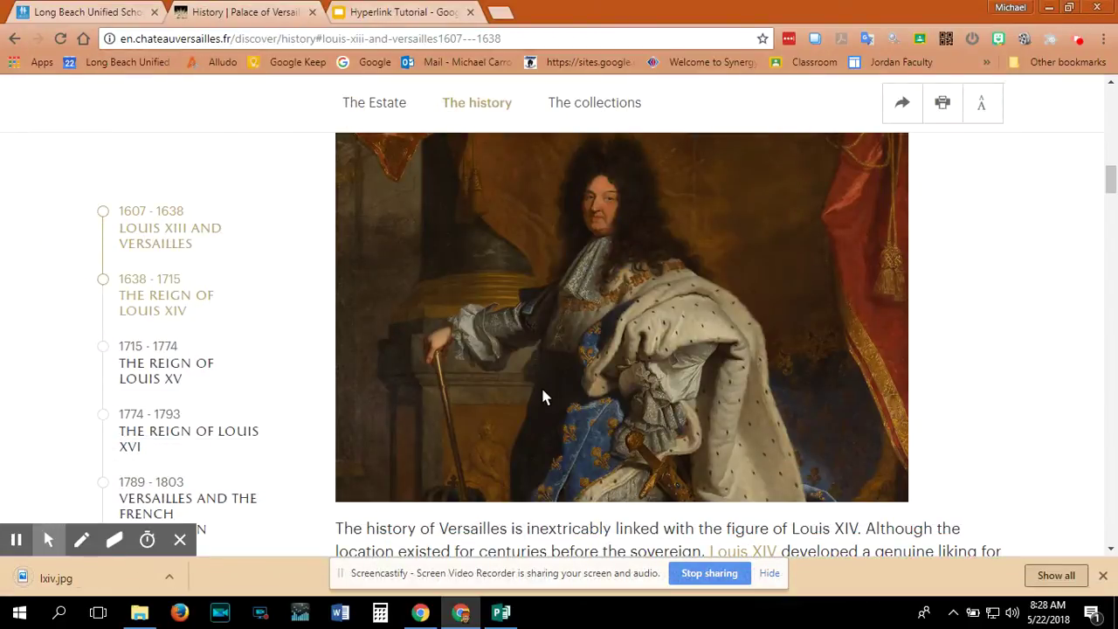
Step: Upload lxiv.jpg from the computer onto the Hyperlink Tutorial slide
click(411, 12)
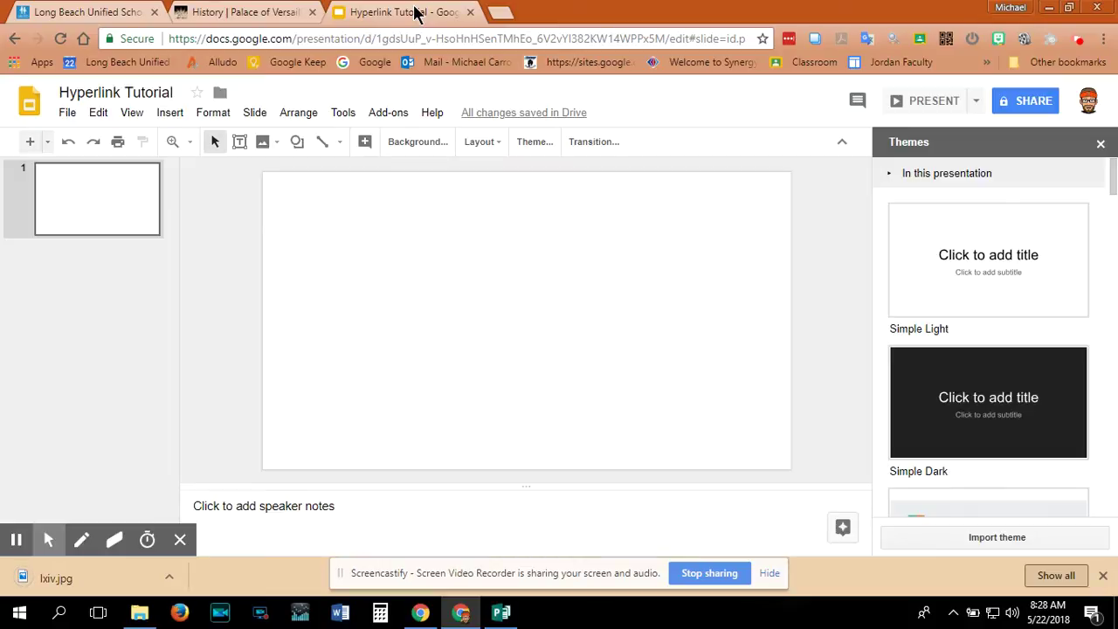
click(167, 117)
mouse_move(234, 144)
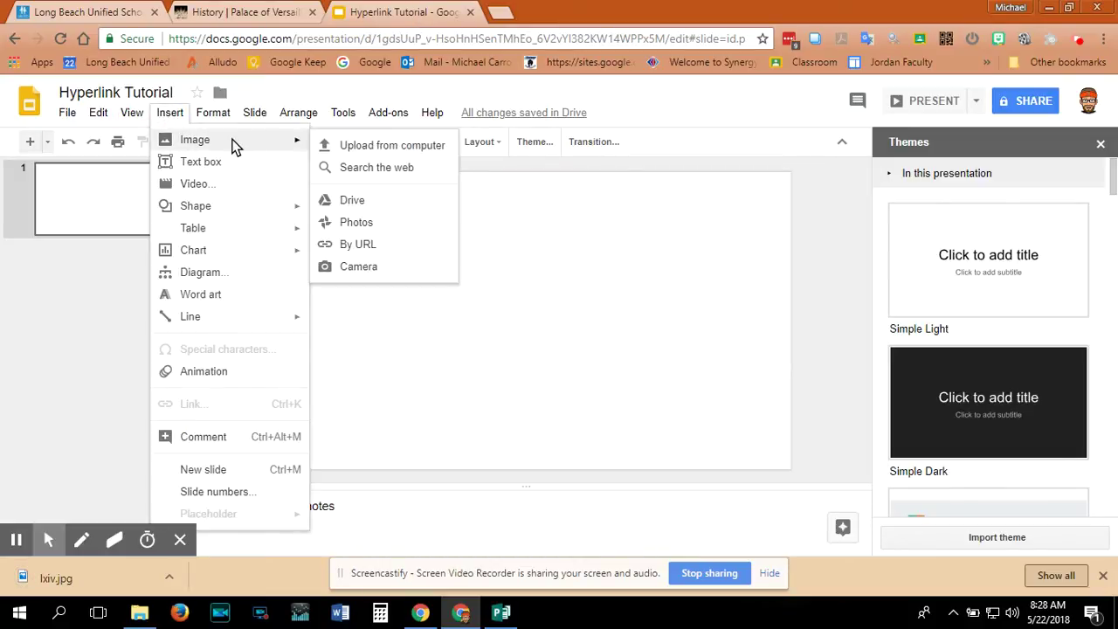
click(437, 148)
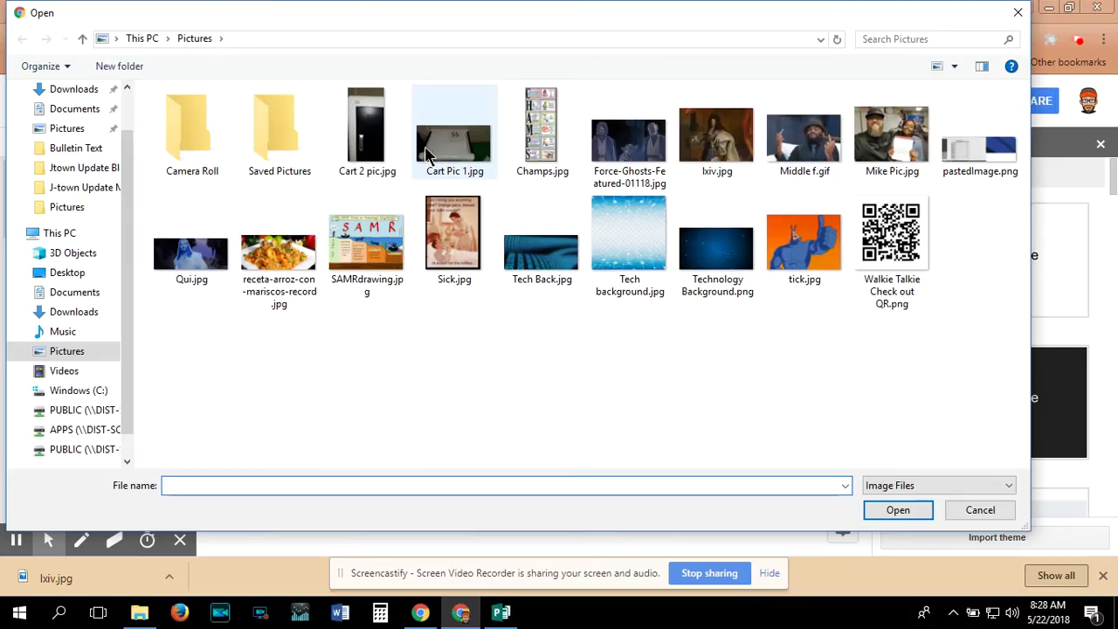
double_click(707, 131)
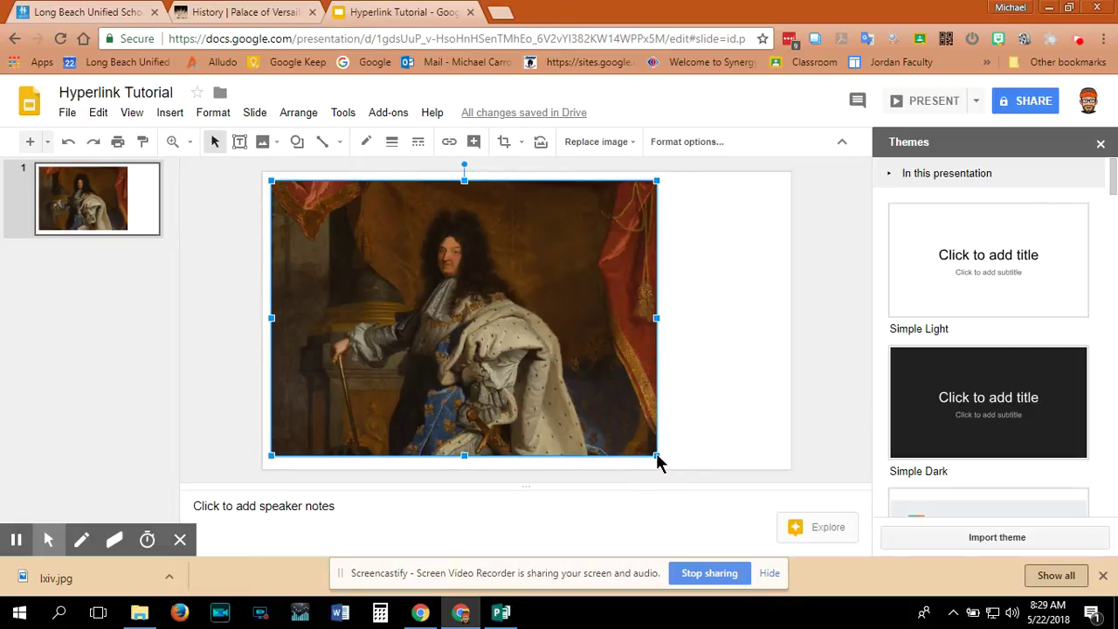
Step: Shrink the portrait from its corner handle and drag it lower on the slide
drag(656, 455, 517, 356)
drag(411, 264, 411, 319)
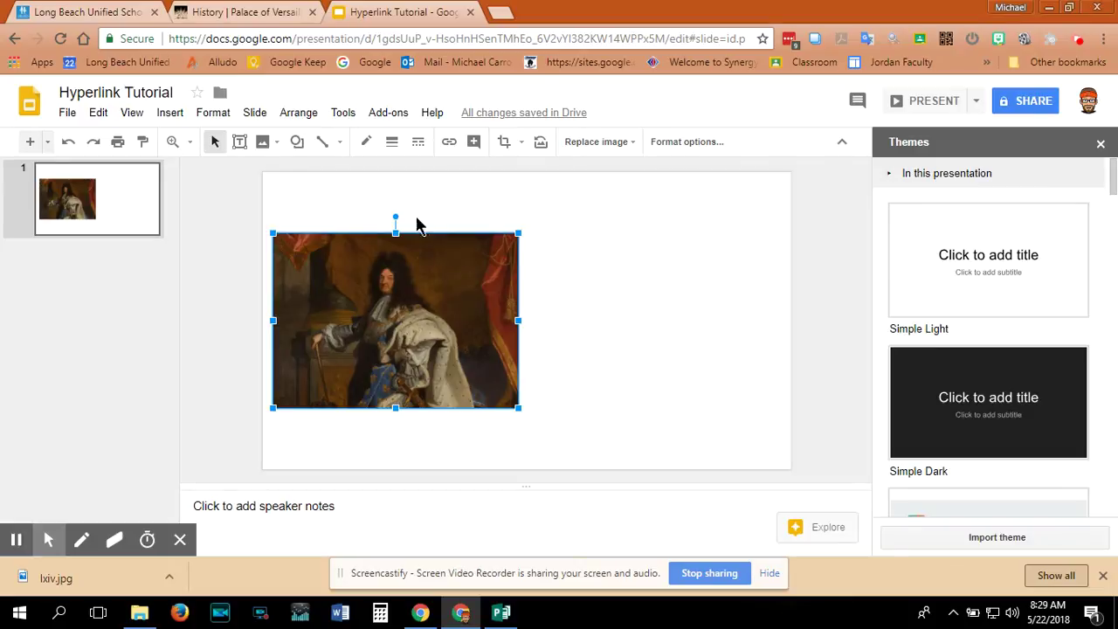
click(175, 114)
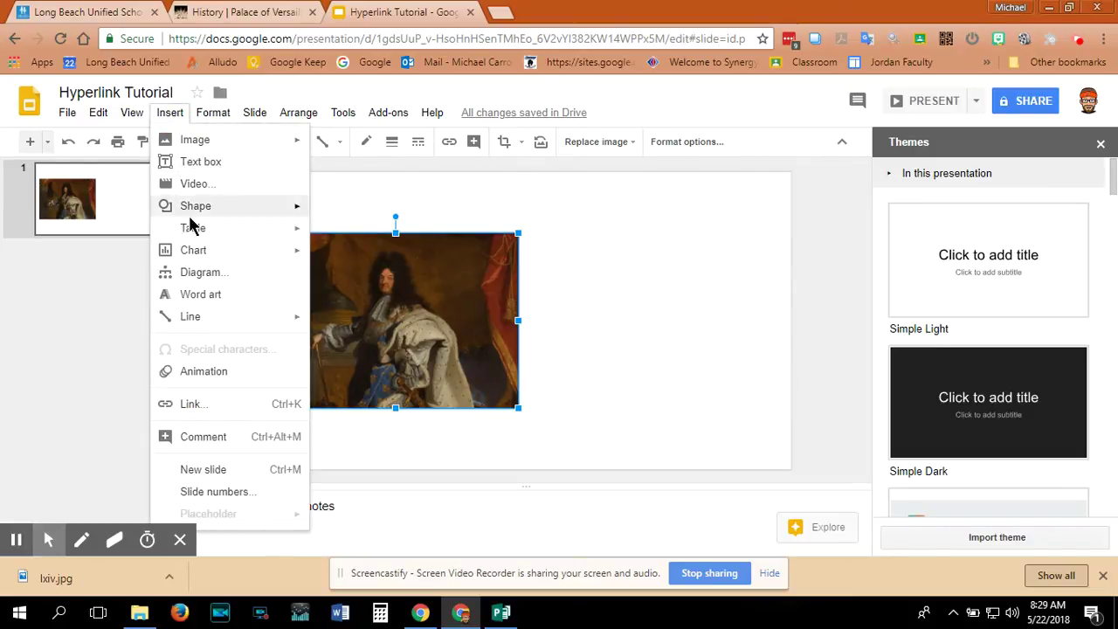
Step: Set the slide background colour to light blue in the Background settings
click(664, 288)
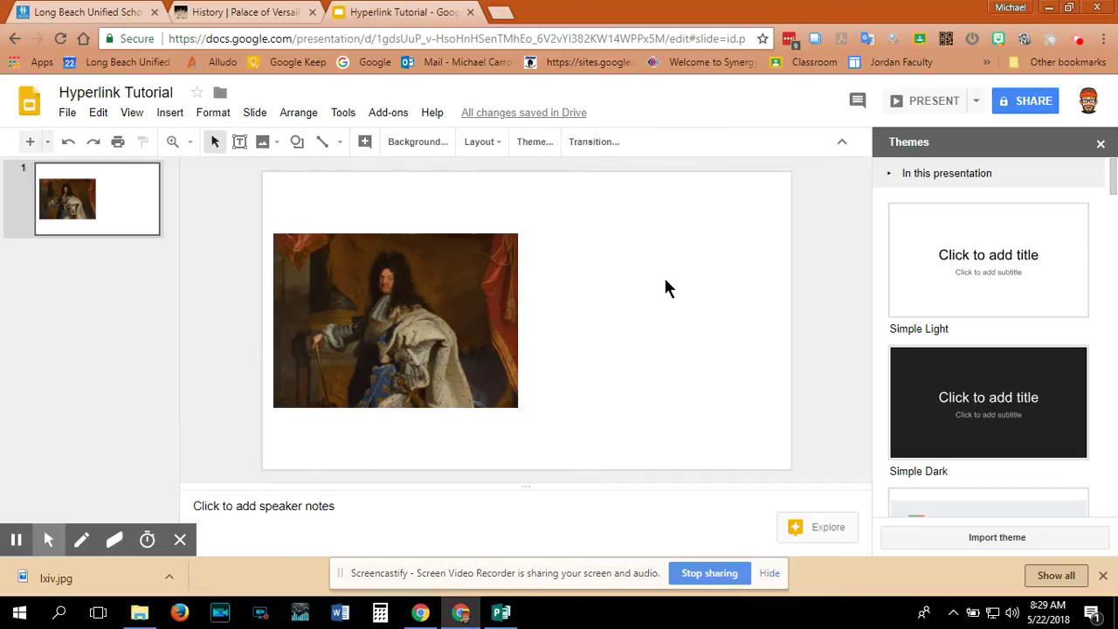
click(410, 142)
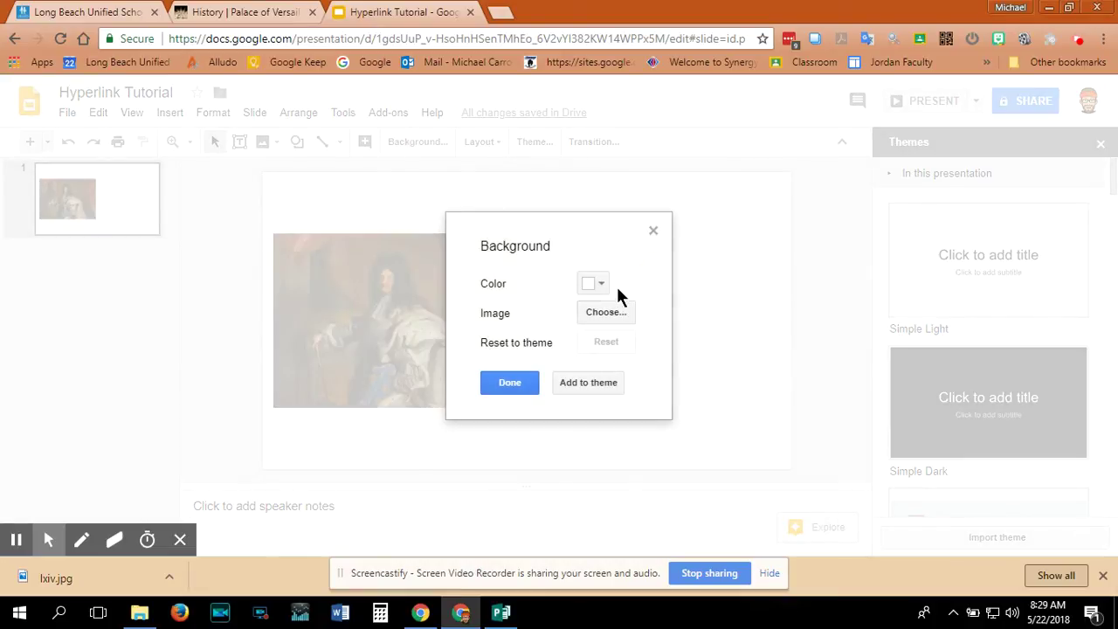
click(595, 282)
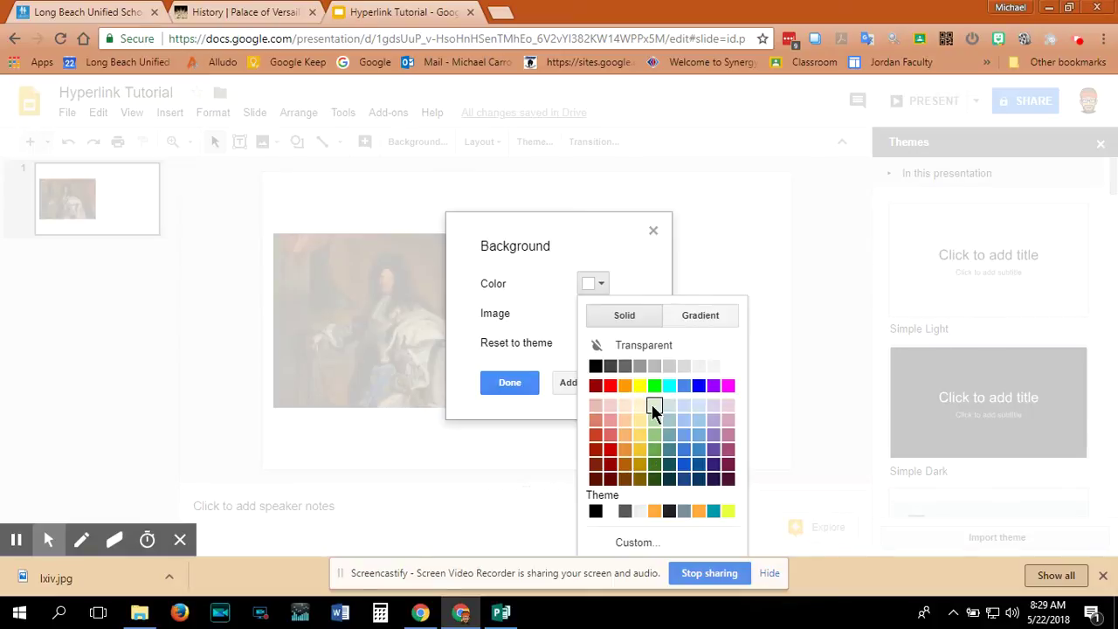
click(680, 417)
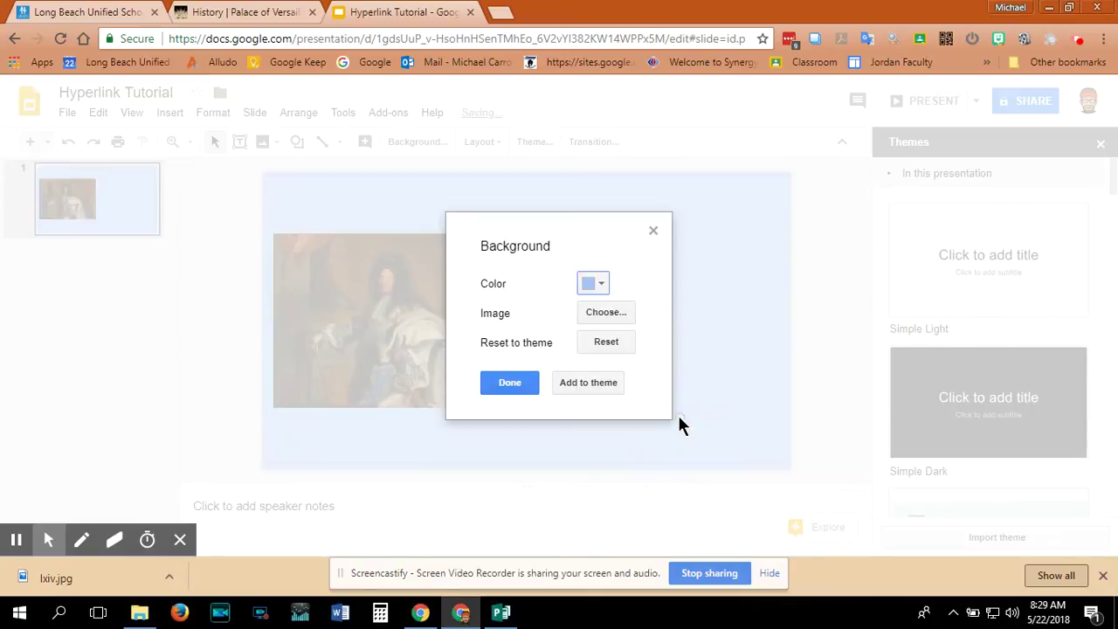
click(522, 384)
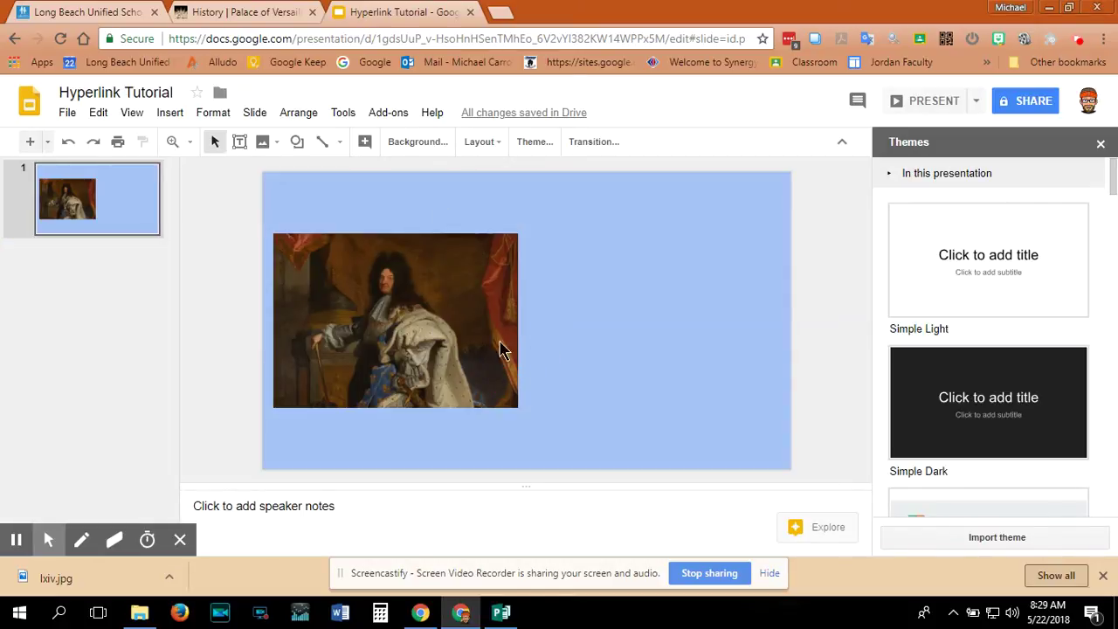
Step: Draw a tall text box right of the portrait reading 'History of Versailles', centre-aligned
click(170, 112)
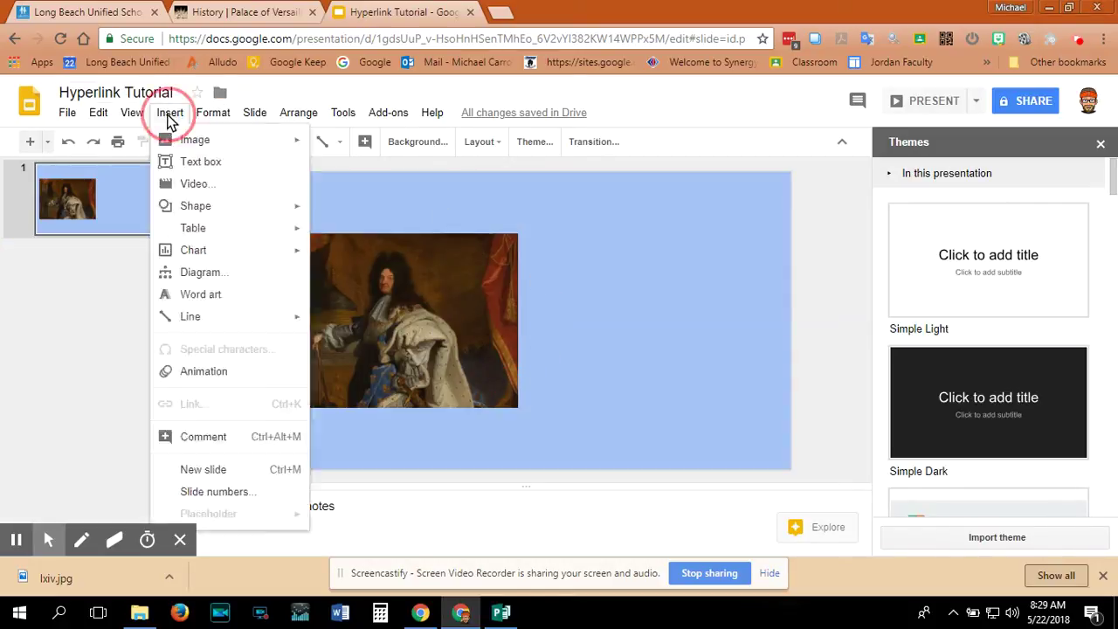
mouse_move(172, 142)
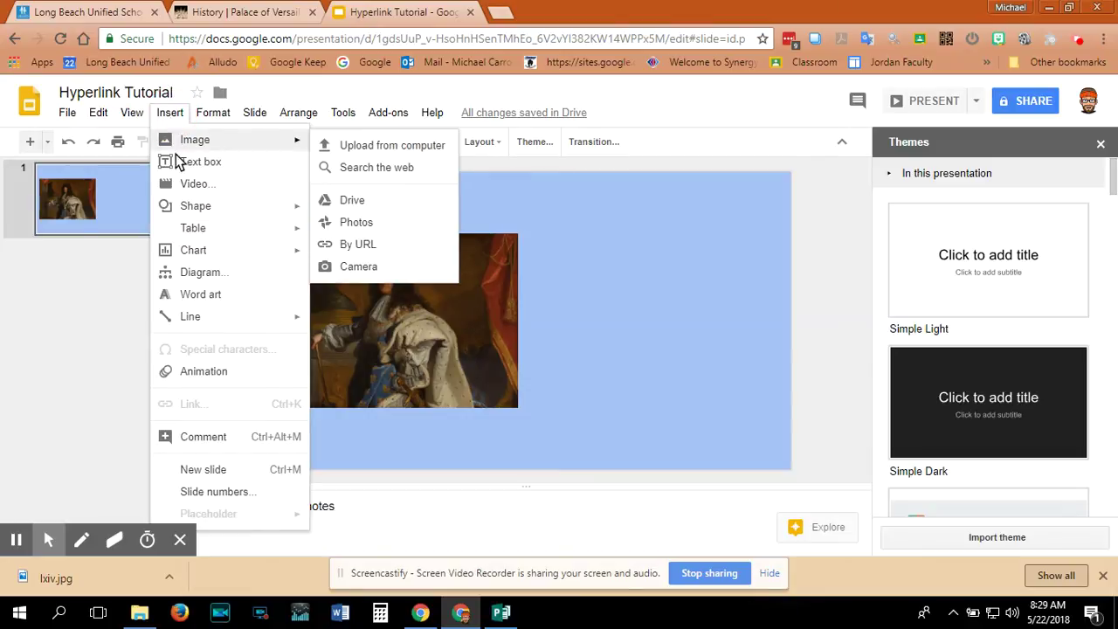
click(175, 162)
drag(539, 192, 772, 459)
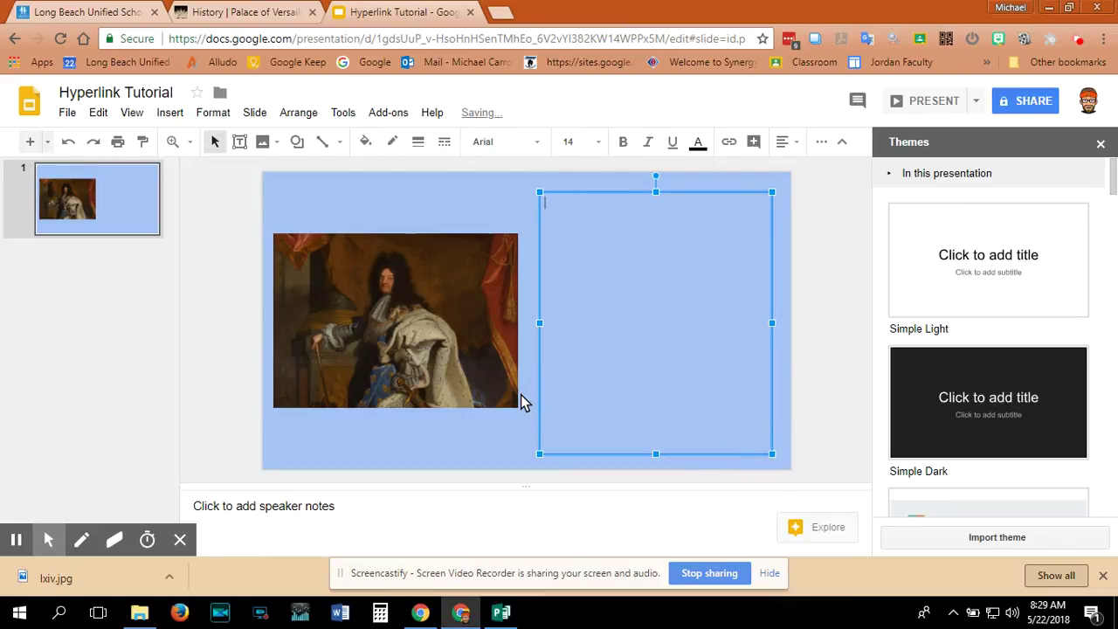
text(History of Versailles)
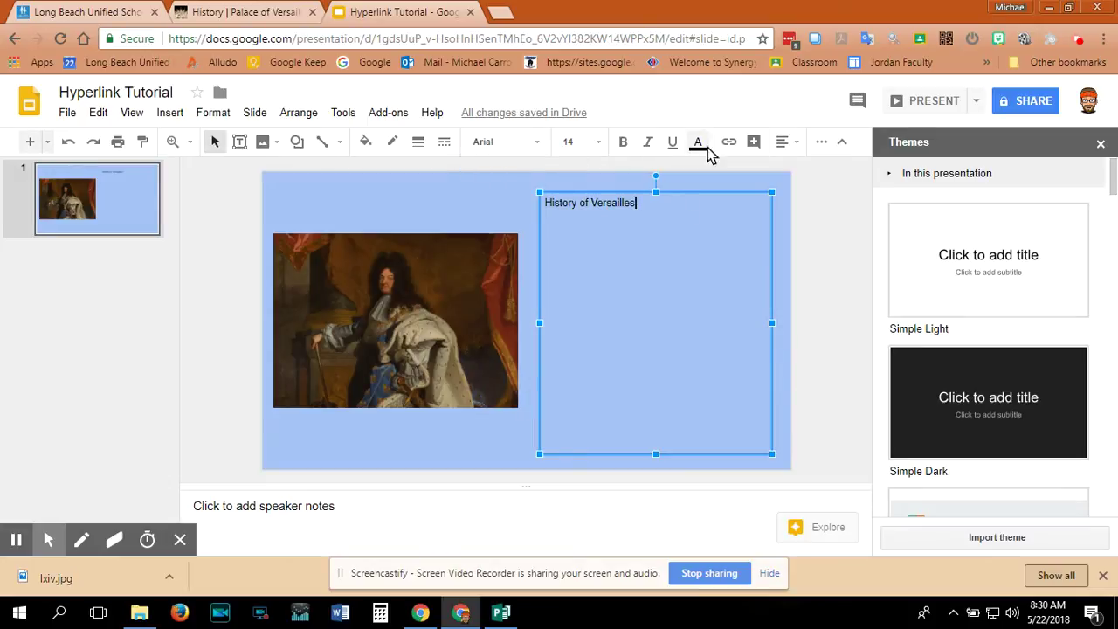
click(786, 144)
click(810, 170)
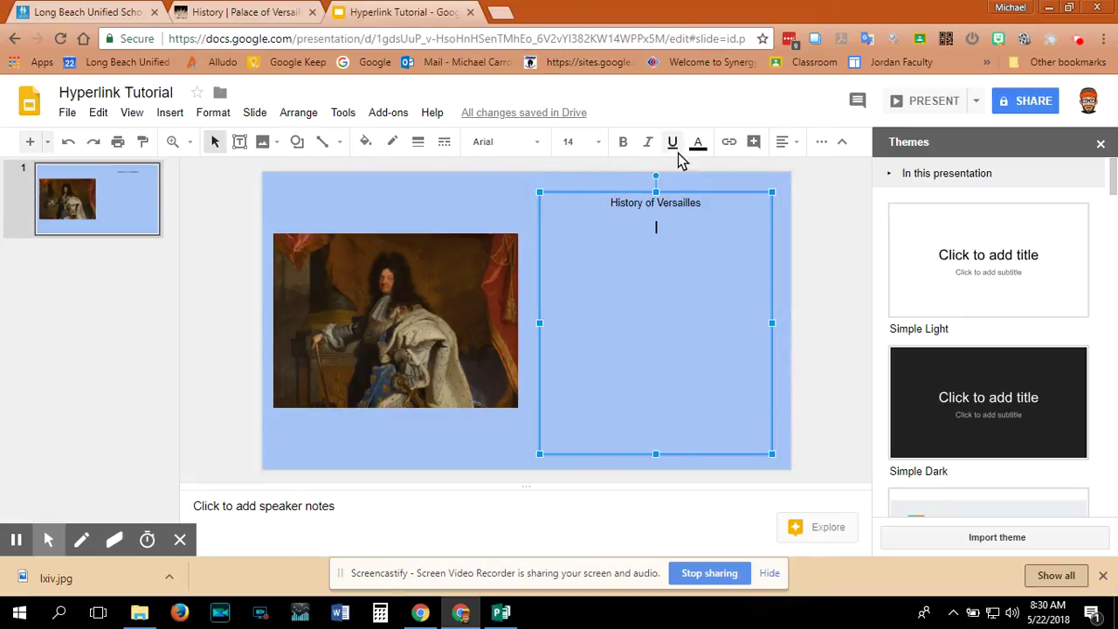
Step: Left-align and add '1. Why was the palace of Versailles built?', then end the numbered list
click(783, 143)
click(788, 170)
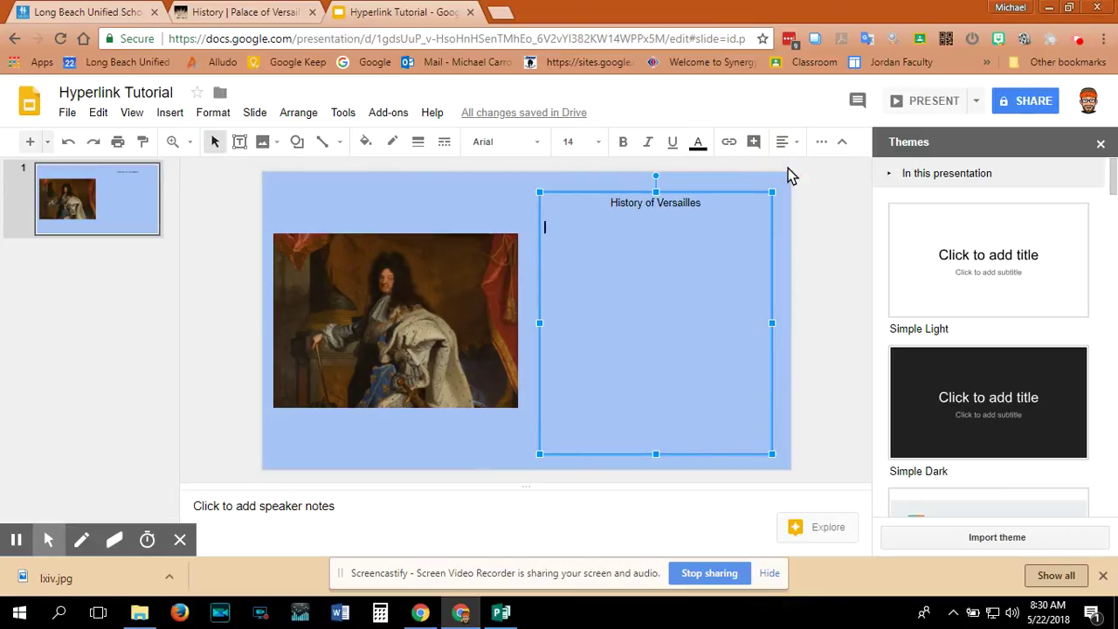
text(1)
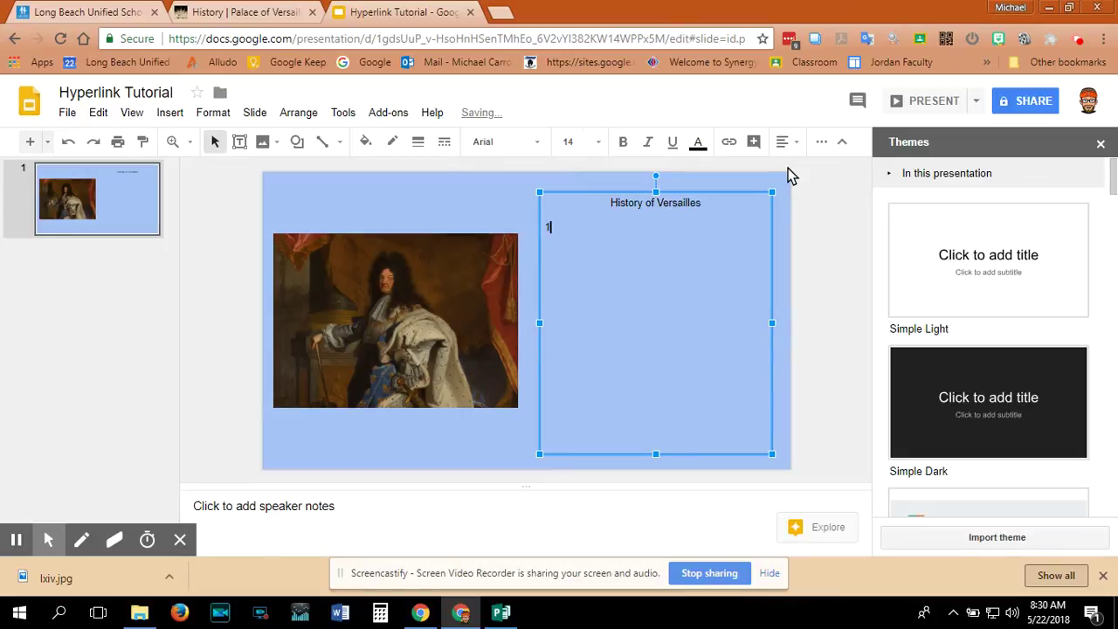
text(. )
text(Why was the )
text(palace of )
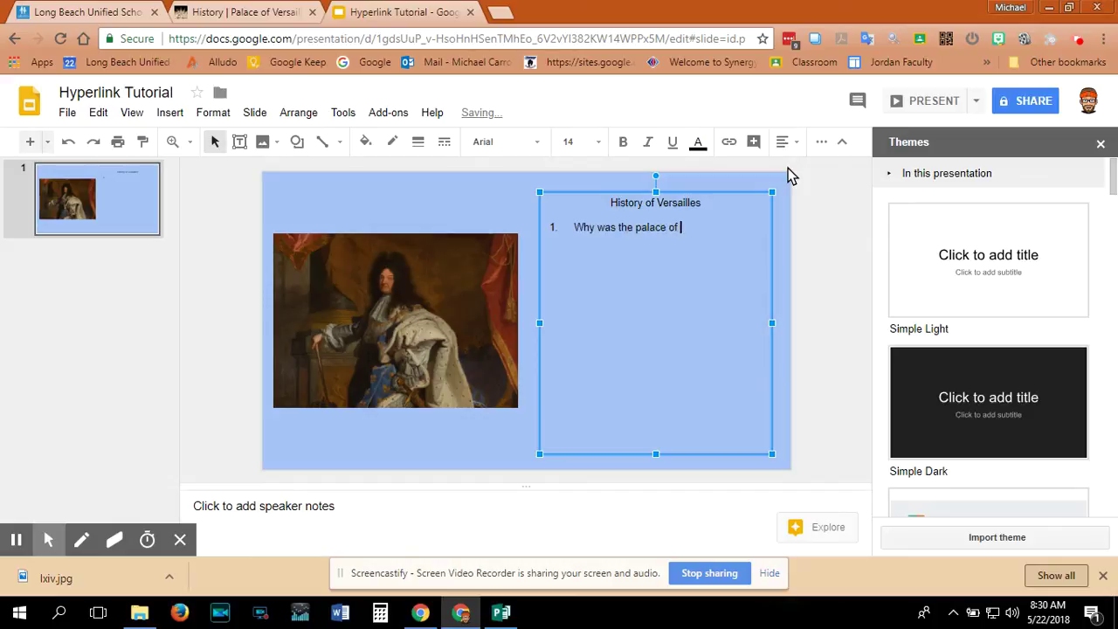
text(versailles built)
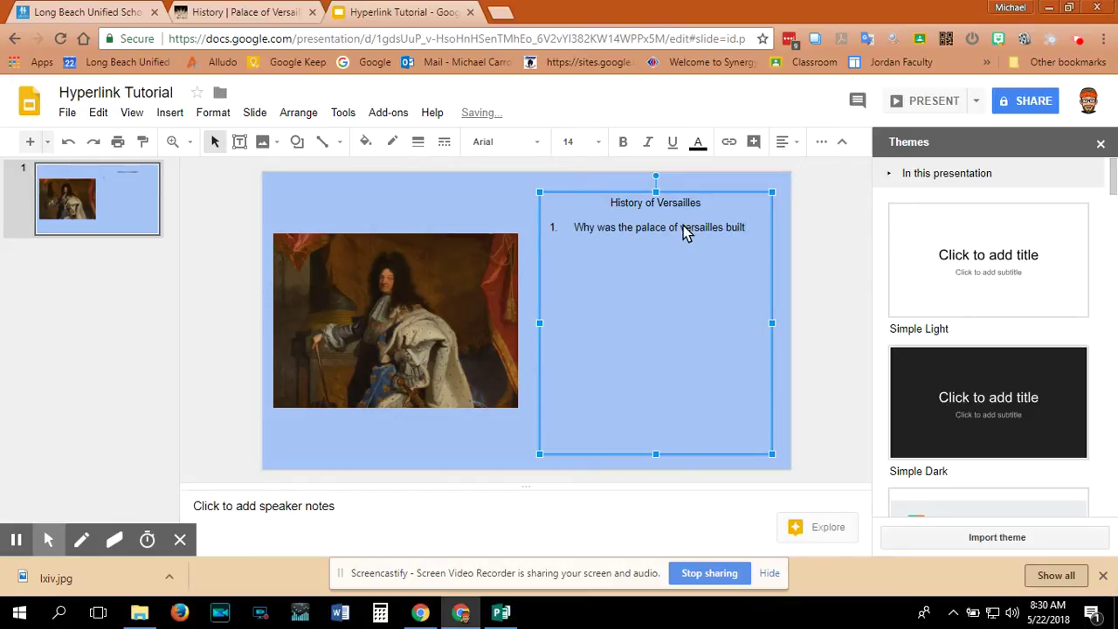
click(685, 227)
key(BackSpace)
text(V)
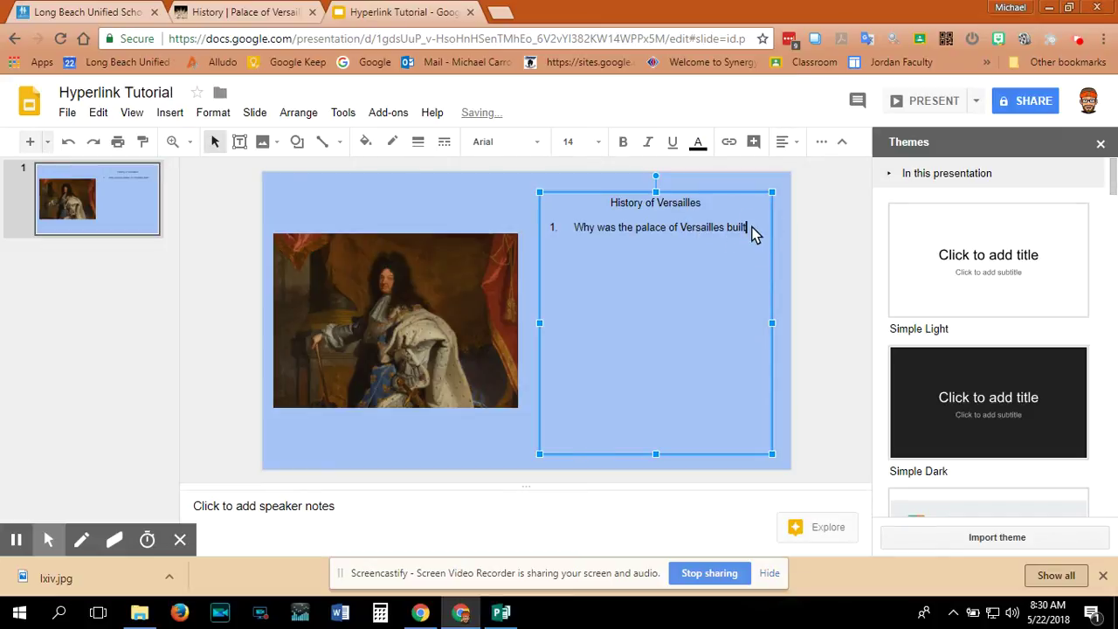
click(751, 229)
text(?)
key(Return)
key(BackSpace)
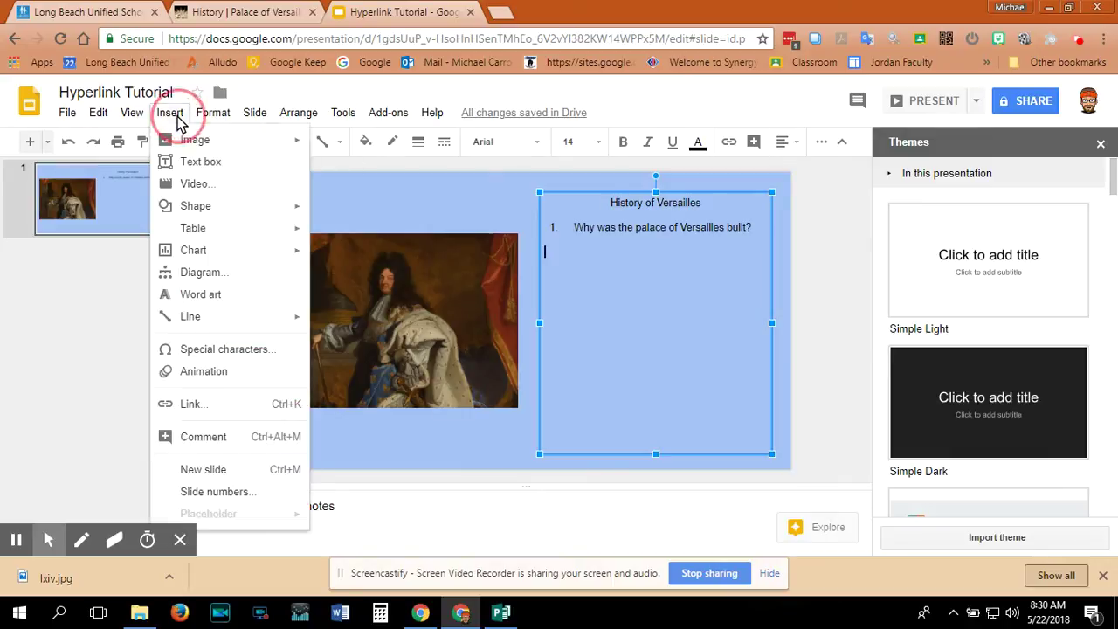
Step: Draw a text box below the question and type 'Click this link, research the information, and answer below.'
mouse_move(186, 140)
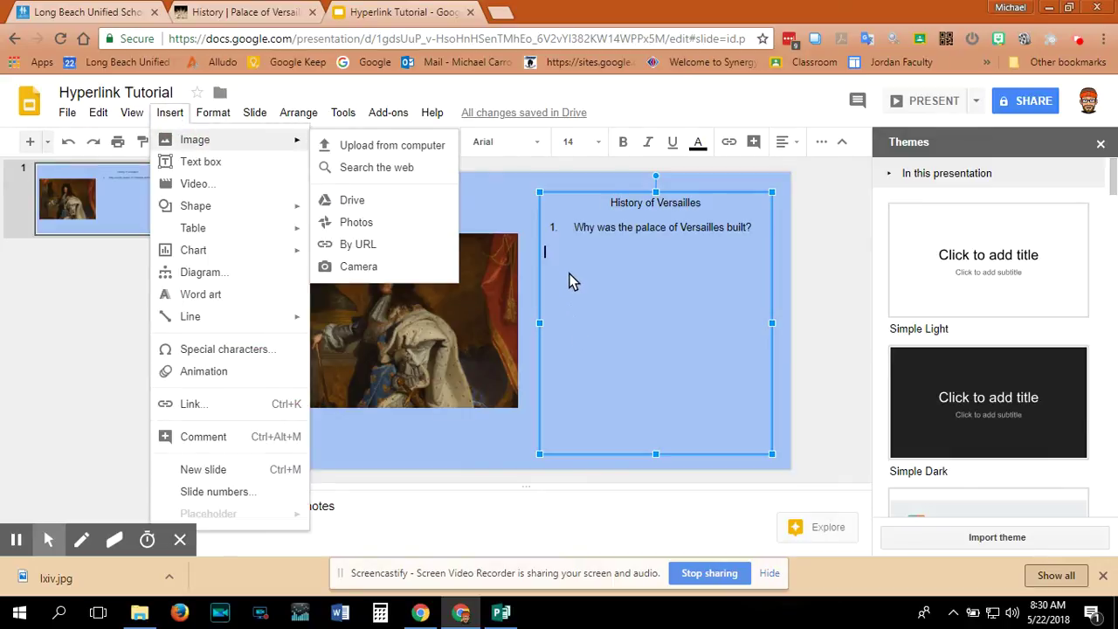
click(273, 165)
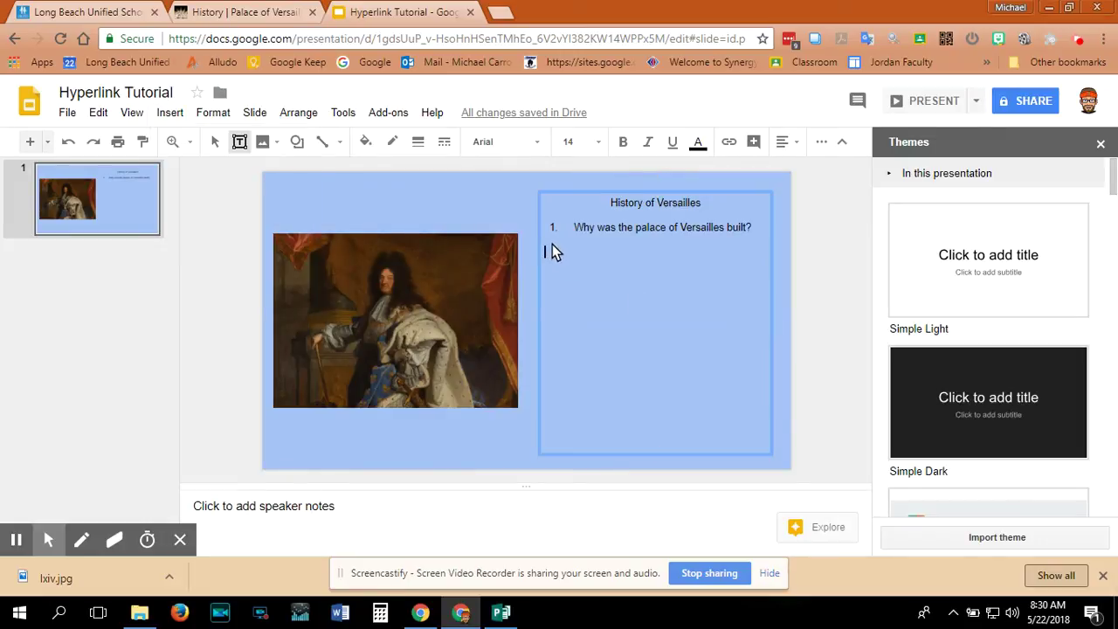
drag(550, 243, 765, 403)
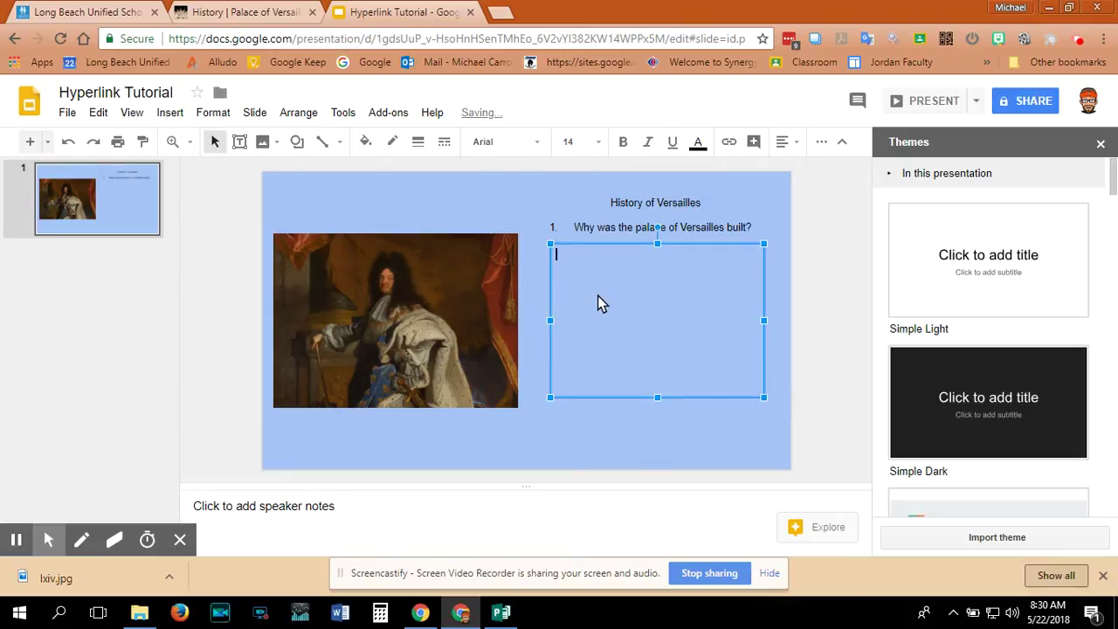
text(Click this)
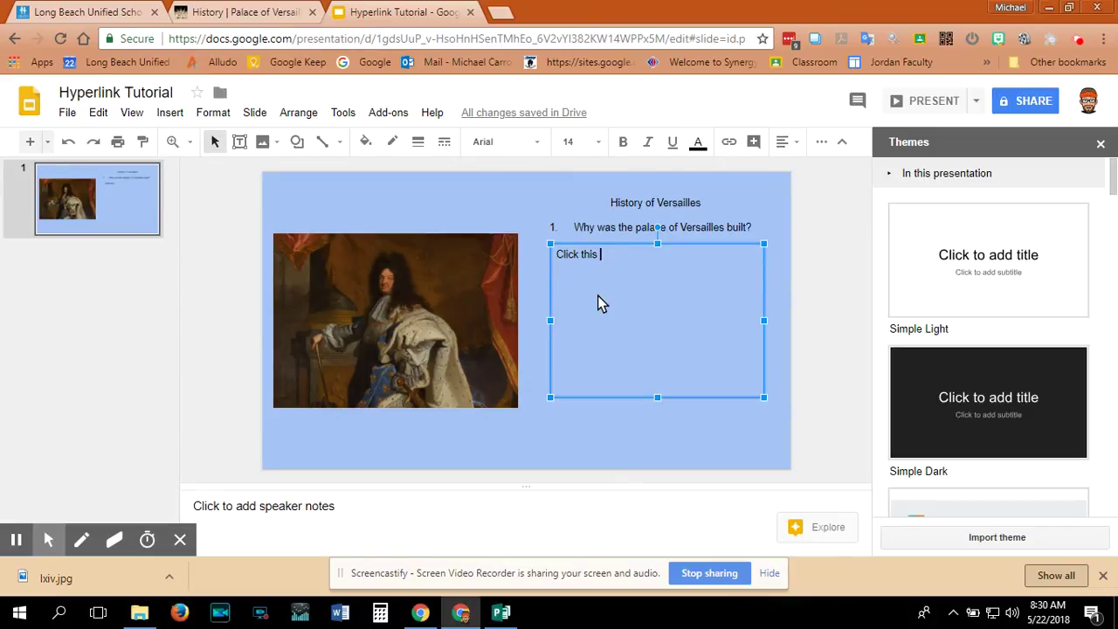
text(link, resear)
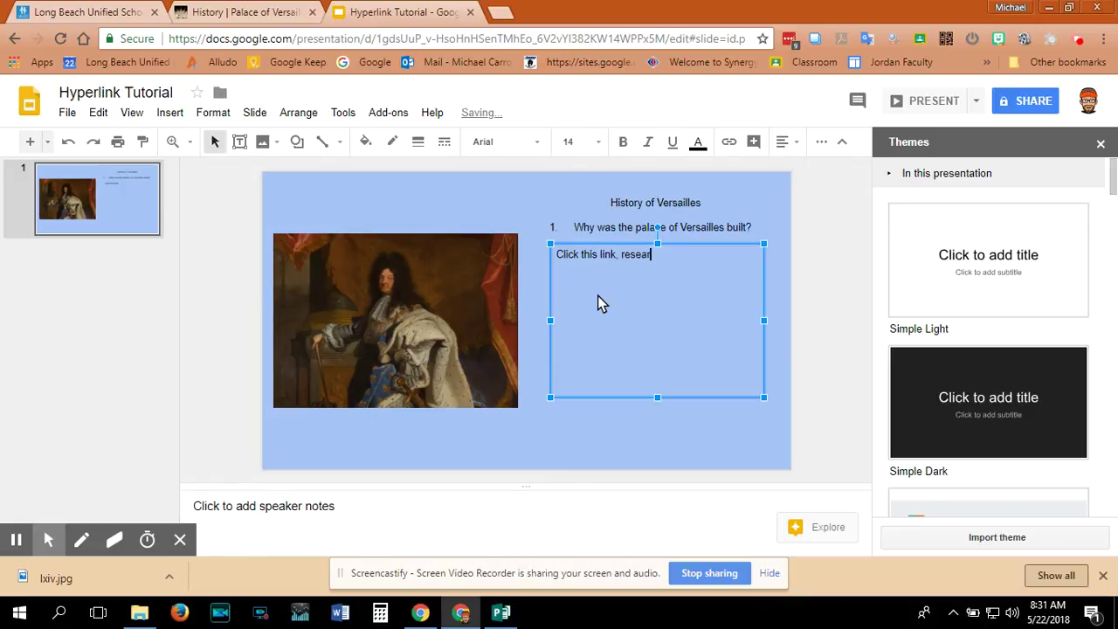
text(ch the information, and as)
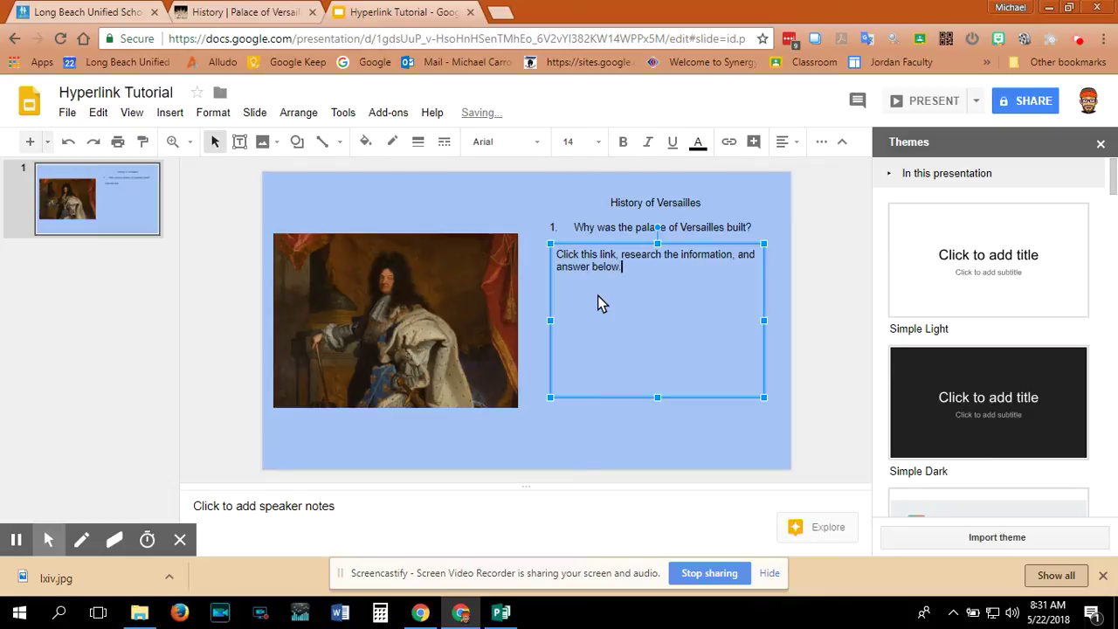
click(615, 257)
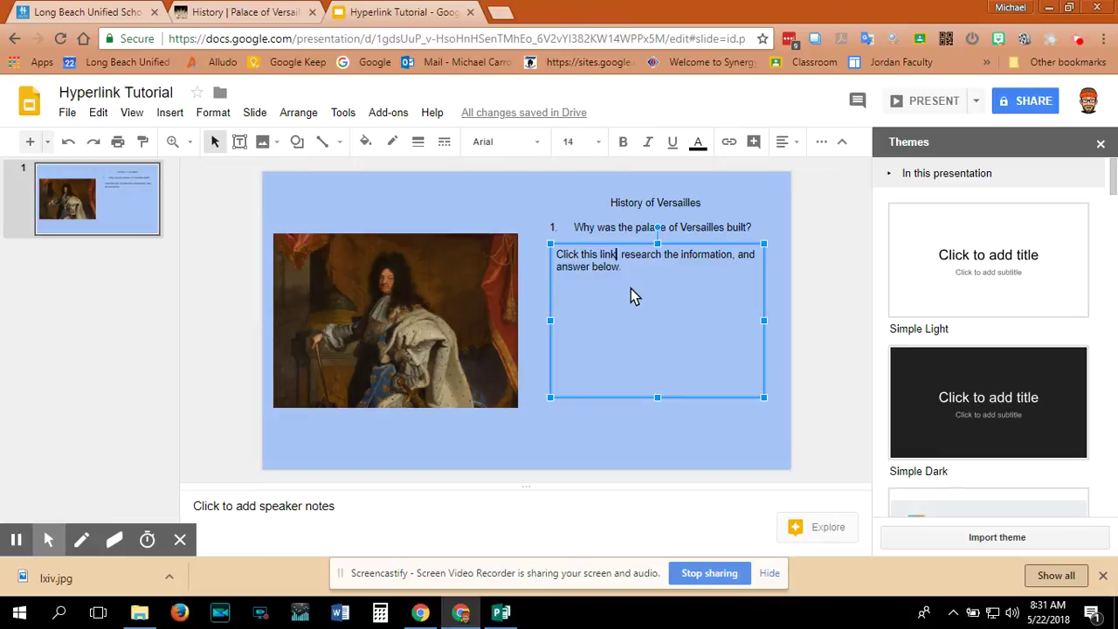
Step: Copy the URL from the Versailles history tab and return to the Hyperlink Tutorial tab
click(236, 13)
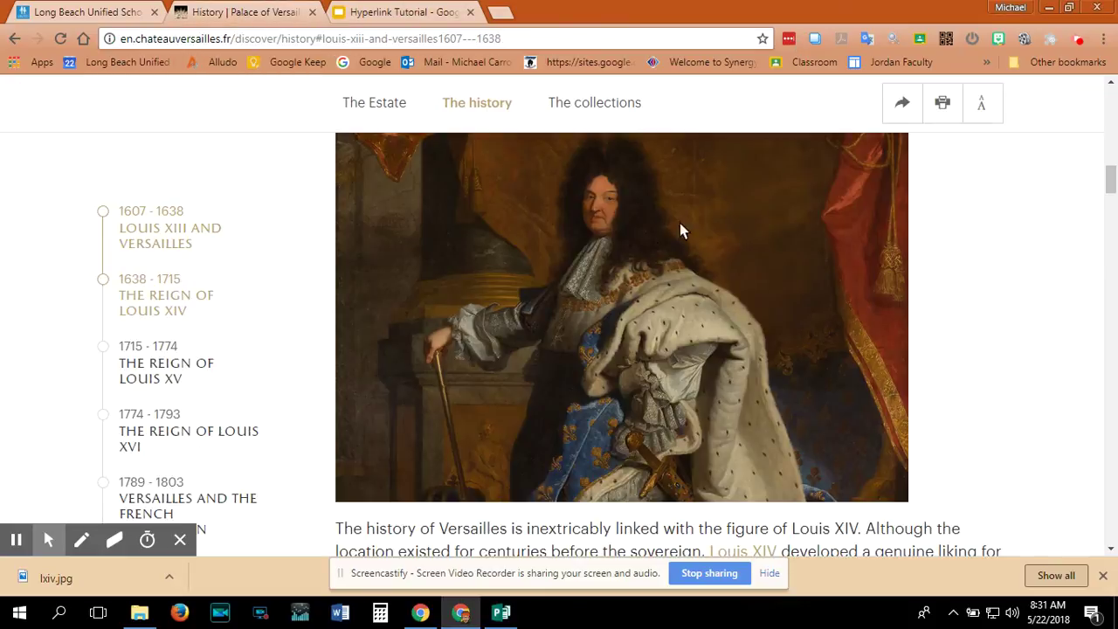
drag(1110, 195, 1084, 118)
click(469, 40)
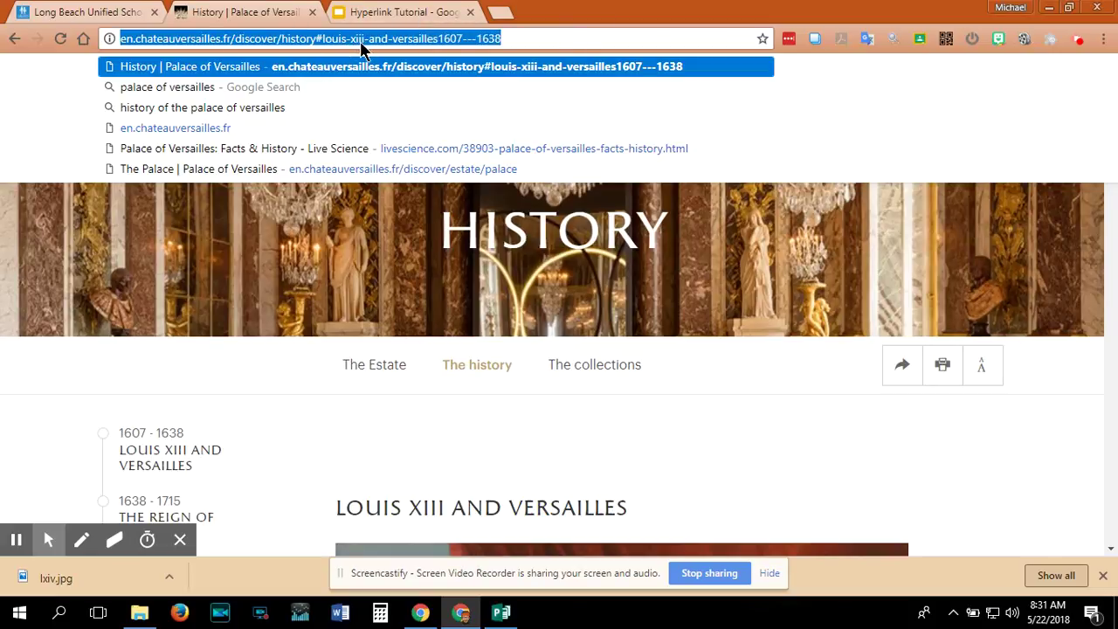
click(384, 14)
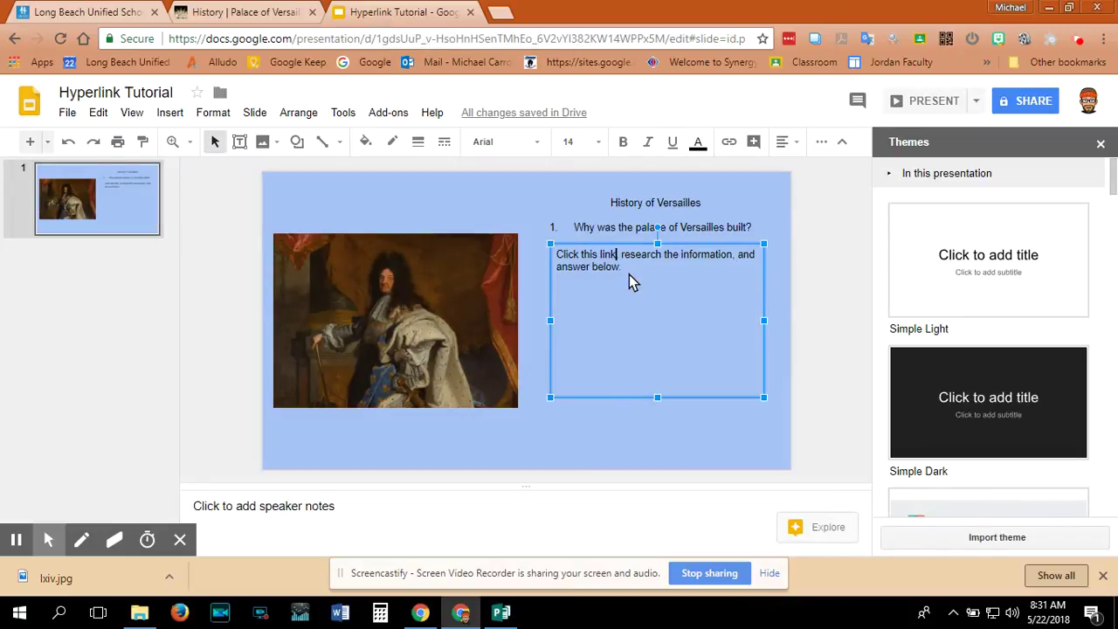
Step: Remove the comma after 'link', select the word 'link', and open its Insert link dialog
key(BackSpace)
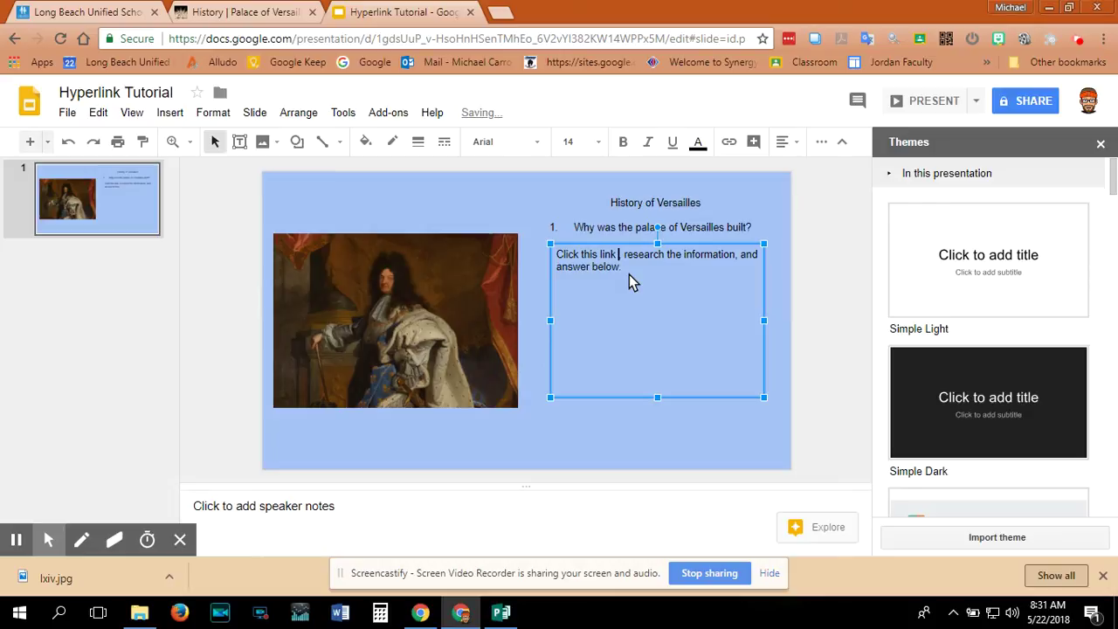
text(Vers)
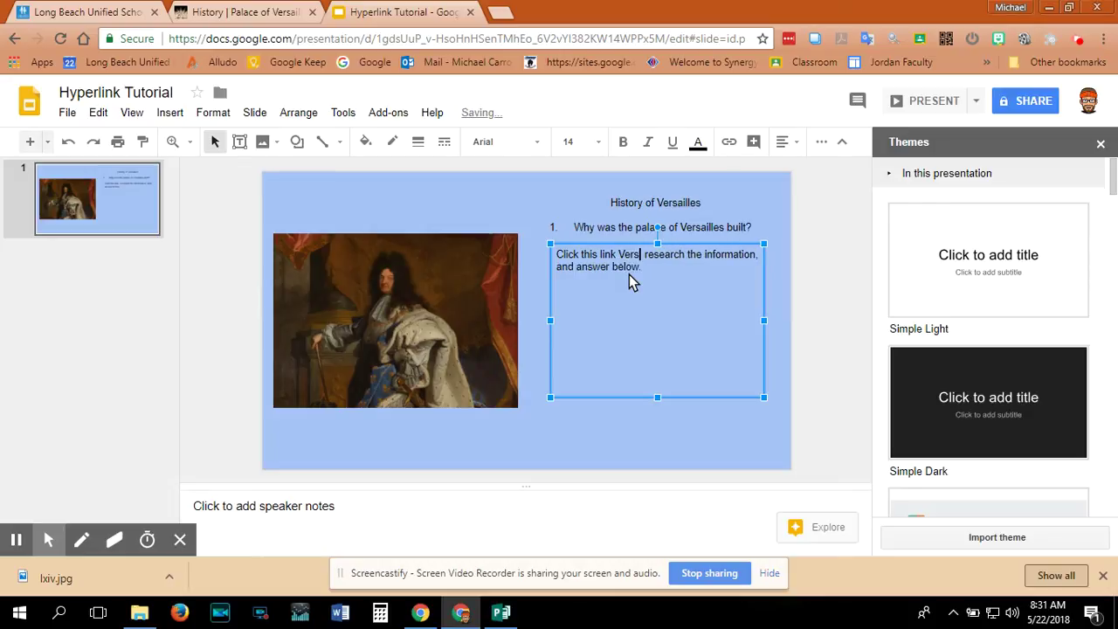
text(a)
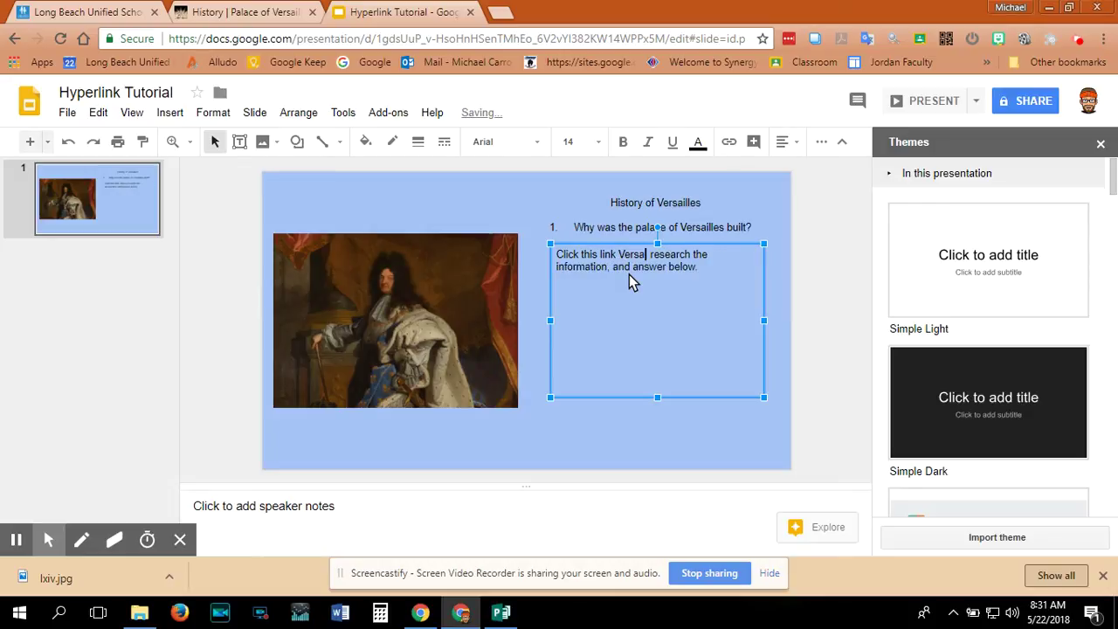
key(BackSpace)
key(BackSpace)
key(BackSpace)
key(BackSpace)
key(BackSpace)
key(BackSpace)
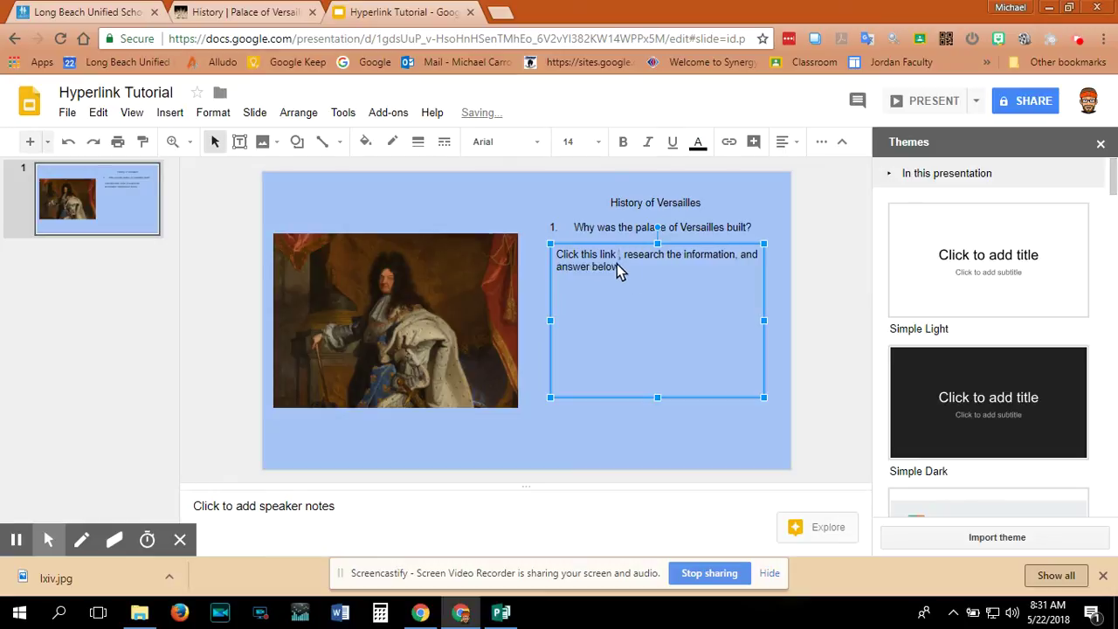
click(607, 260)
double_click(607, 261)
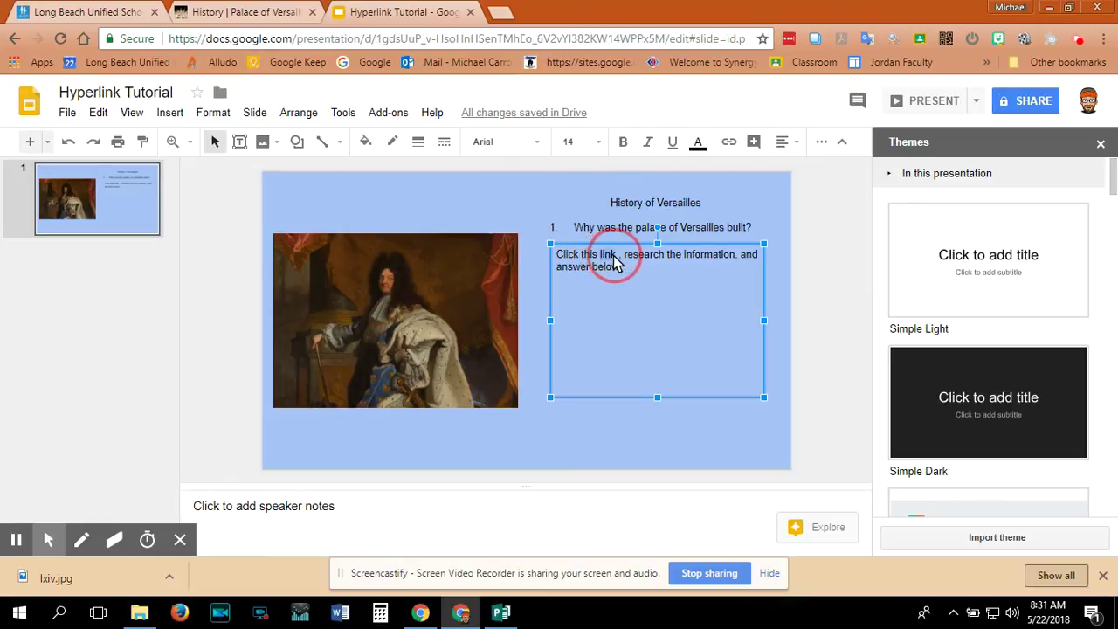
click(729, 144)
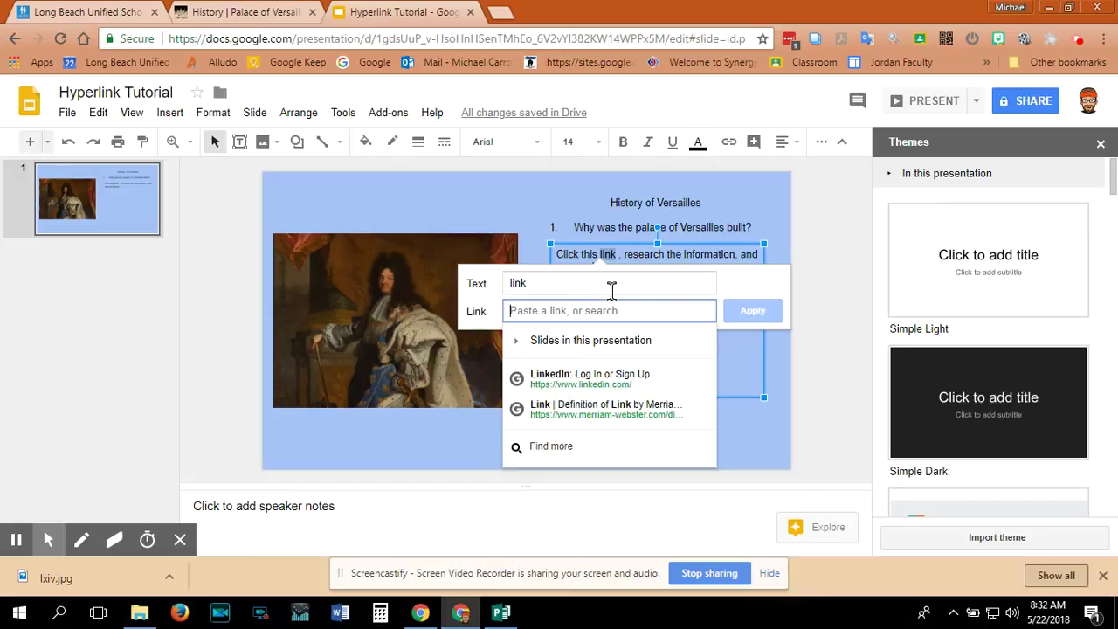
Step: Paste the copied Versailles history URL into the link field and apply it to 'link'
click(604, 313)
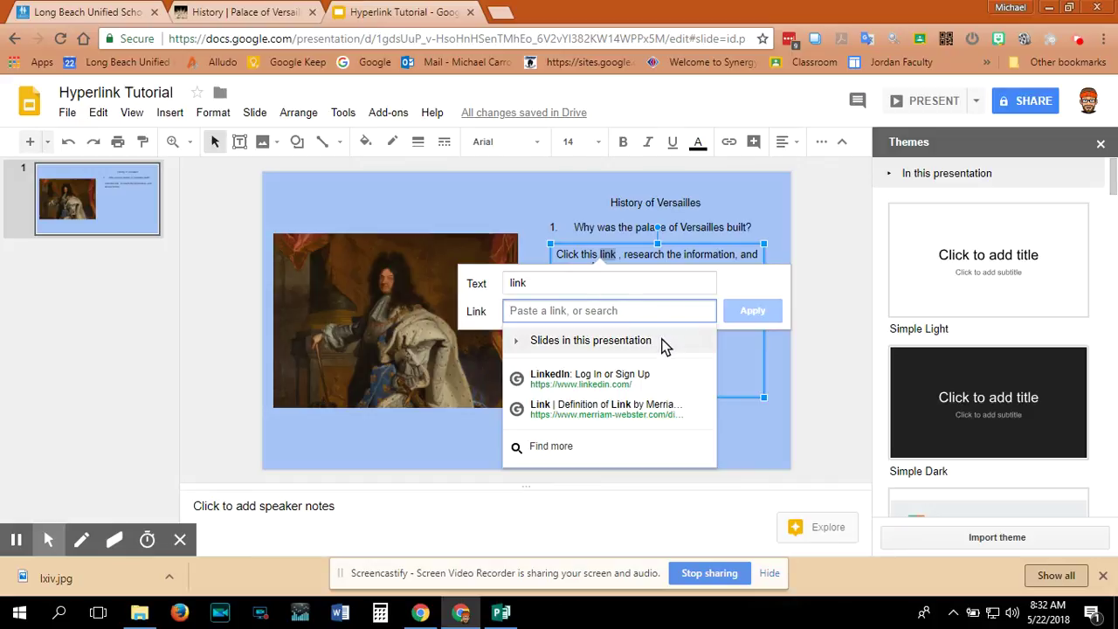
key(ctrl+v)
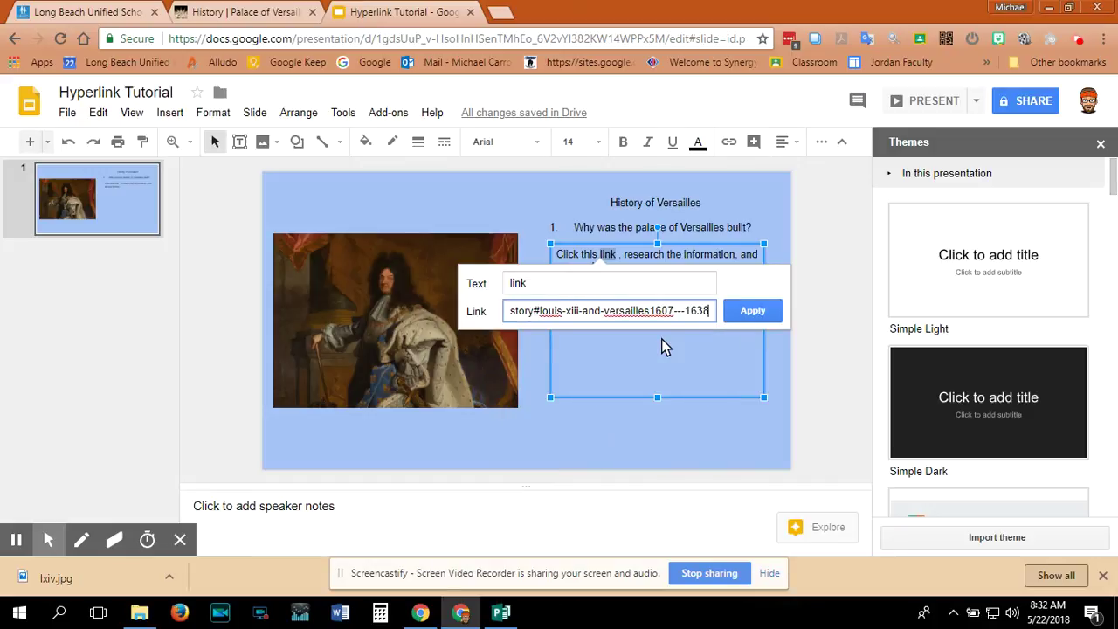
click(740, 315)
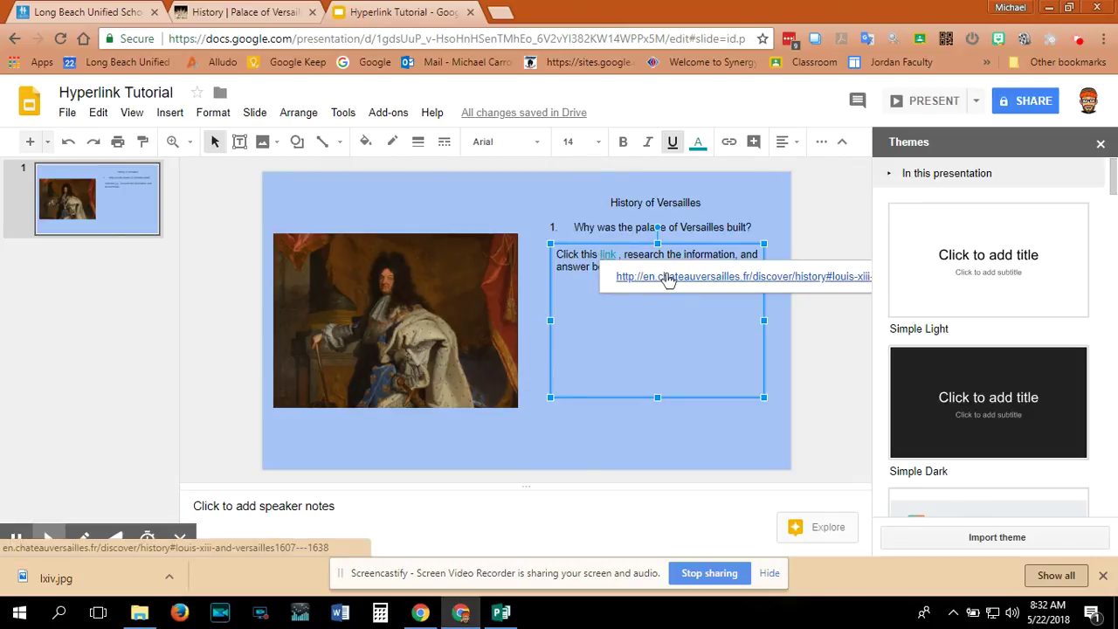
click(609, 452)
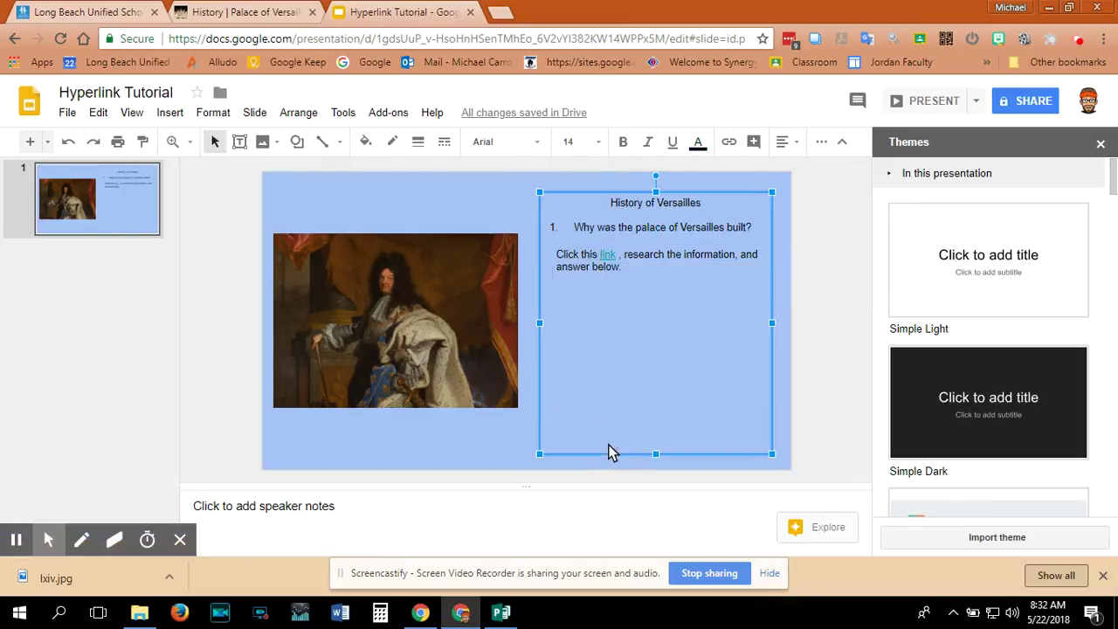